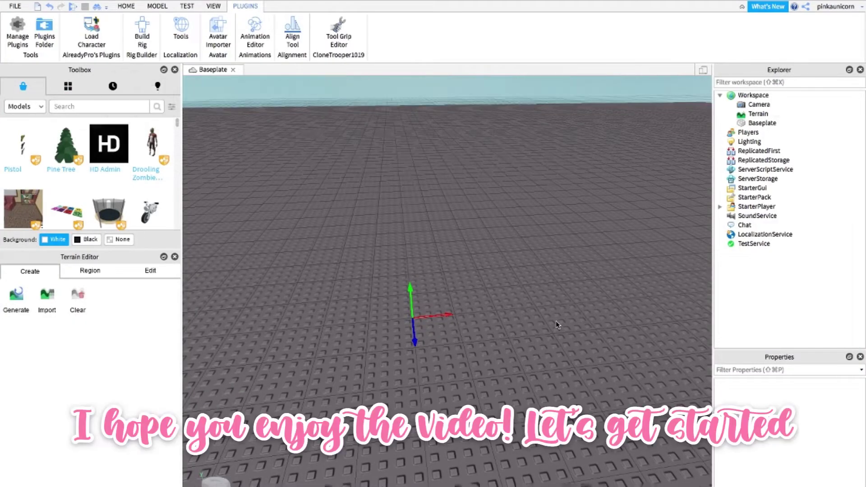
# Step: Close the Terrain Editor panel so the Toolbox fills the whole left side
pyautogui.click(175, 258)
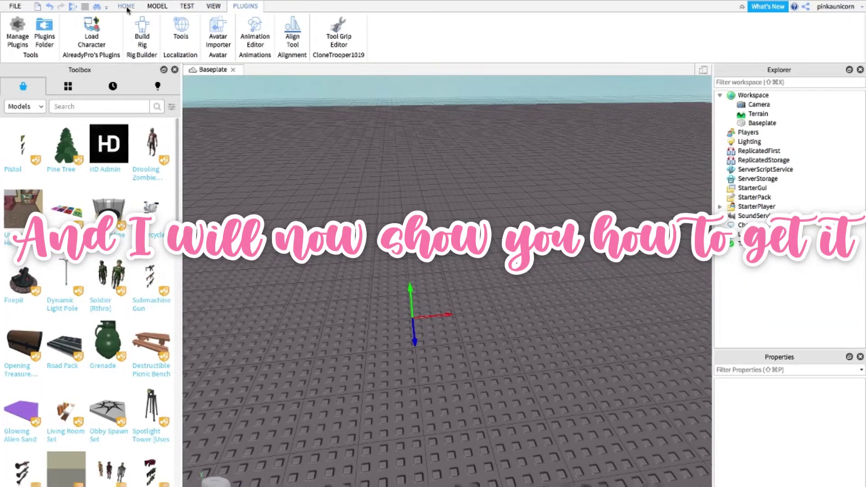
pyautogui.click(126, 6)
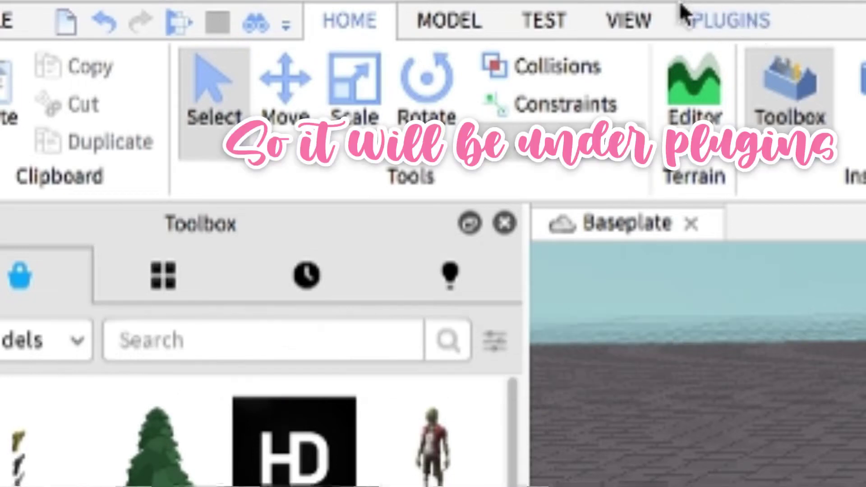
pyautogui.click(746, 23)
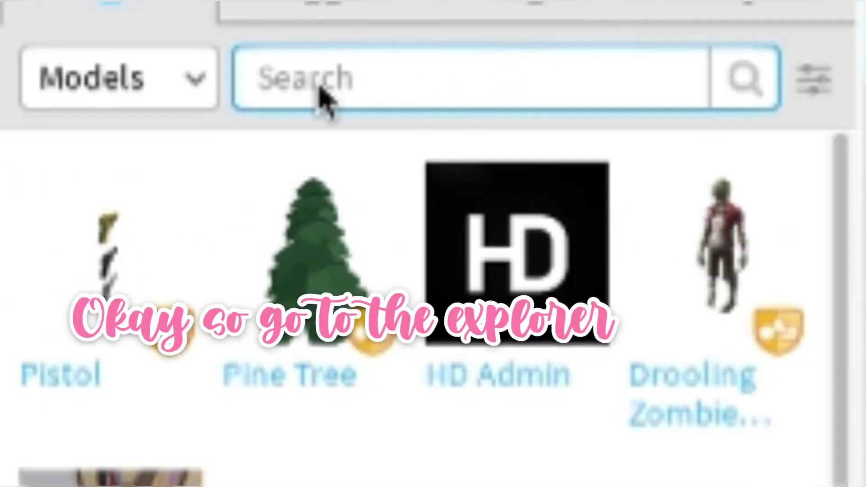
# Step: Switch the Toolbox category to Plugins and confirm Load Character Lite is installed
pyautogui.click(162, 85)
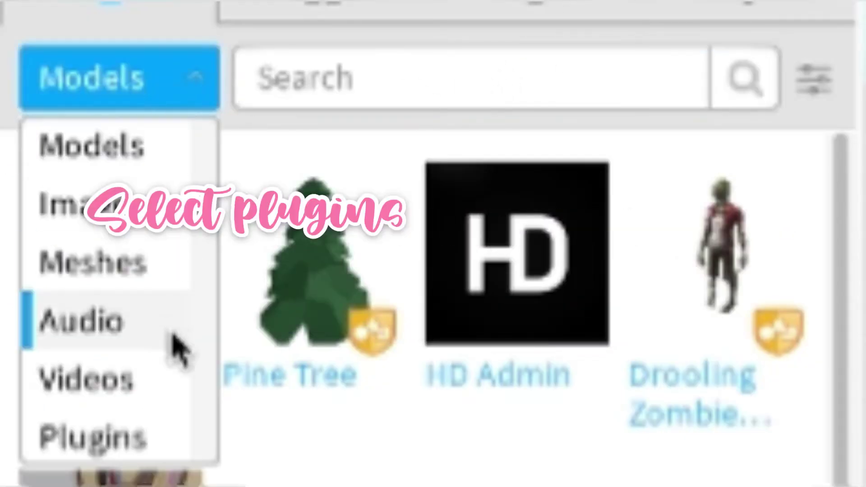
pyautogui.click(117, 444)
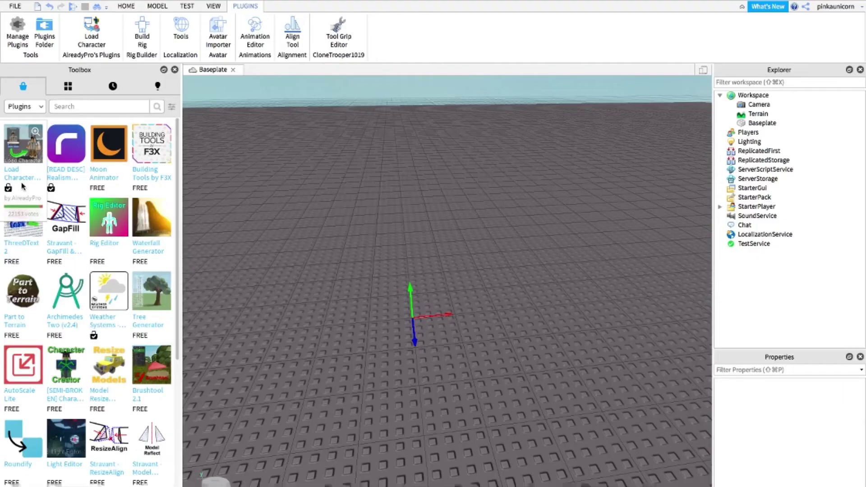
pyautogui.click(22, 162)
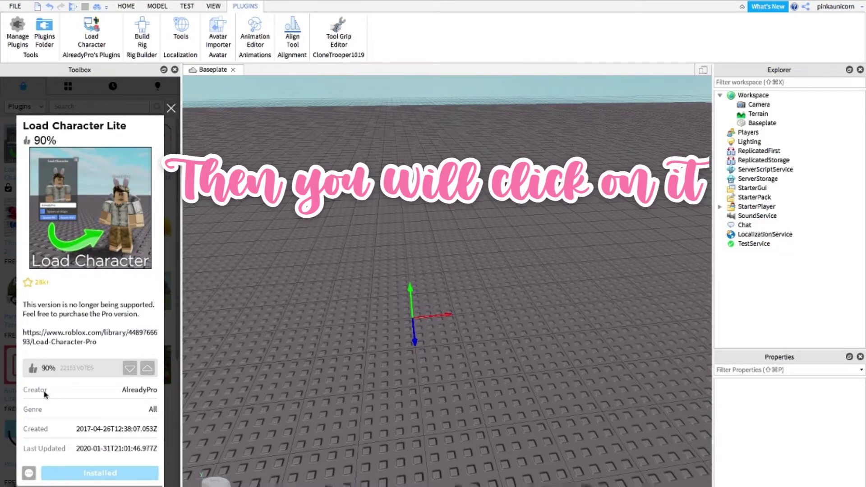
pyautogui.click(171, 109)
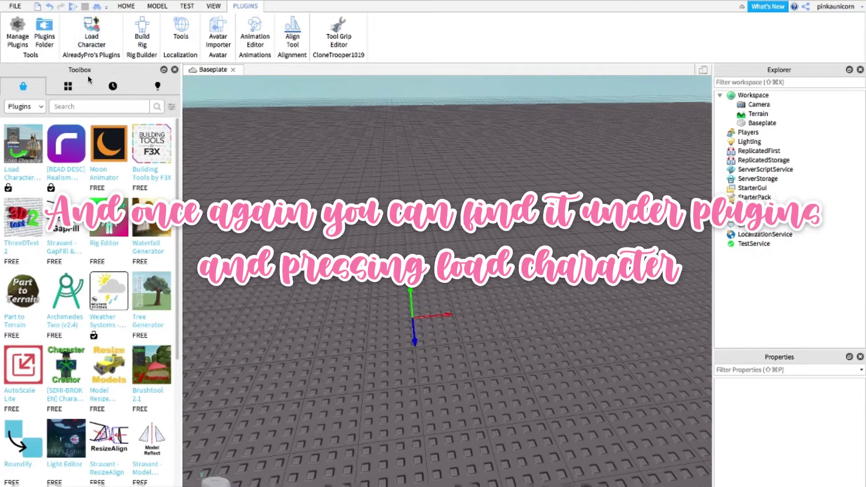
# Step: Load the avatar by entering its username in Load Character and spawn it as R6
pyautogui.click(91, 37)
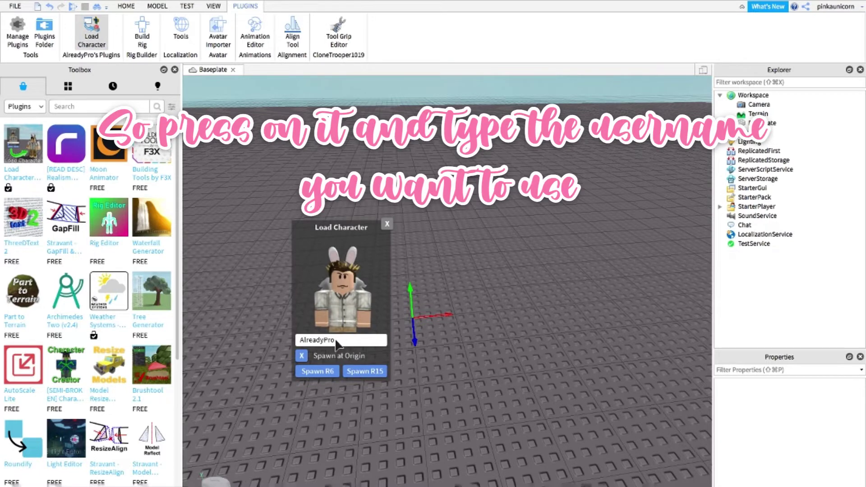
pyautogui.moveTo(334, 342); pyautogui.dragTo(296, 343)
pyautogui.write('p')
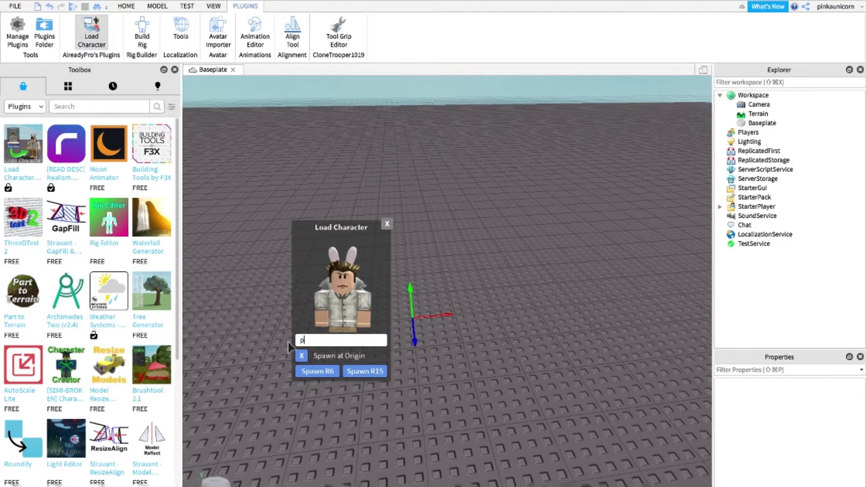
pyautogui.write('inkaunicor')
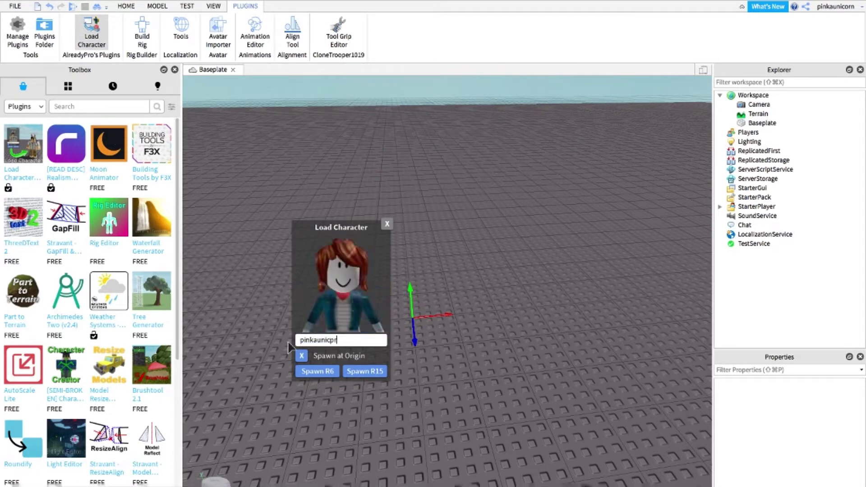
pyautogui.write('n')
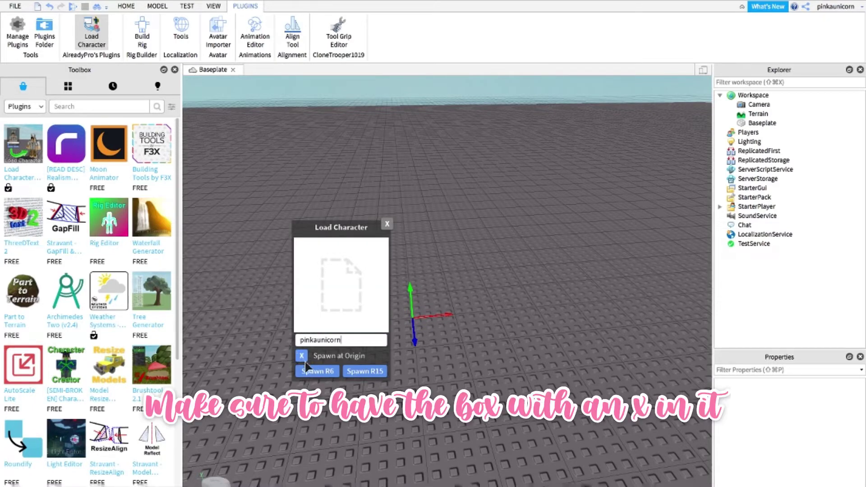
pyautogui.click(314, 374)
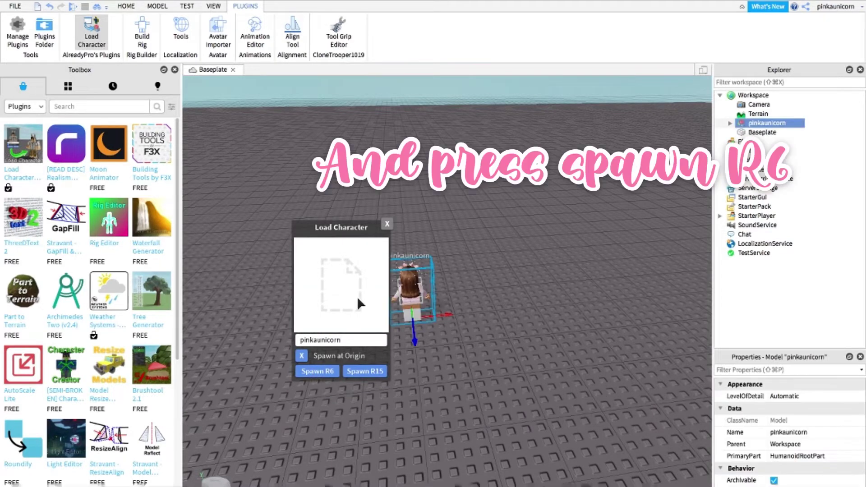
pyautogui.click(386, 223)
pyautogui.press('f')
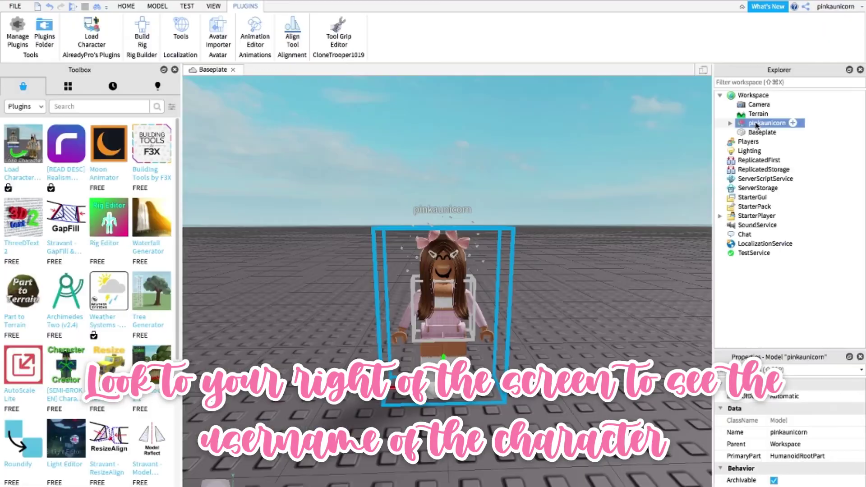
# Step: Export the character model from Explorer using Export Selection
pyautogui.rightClick(758, 125)
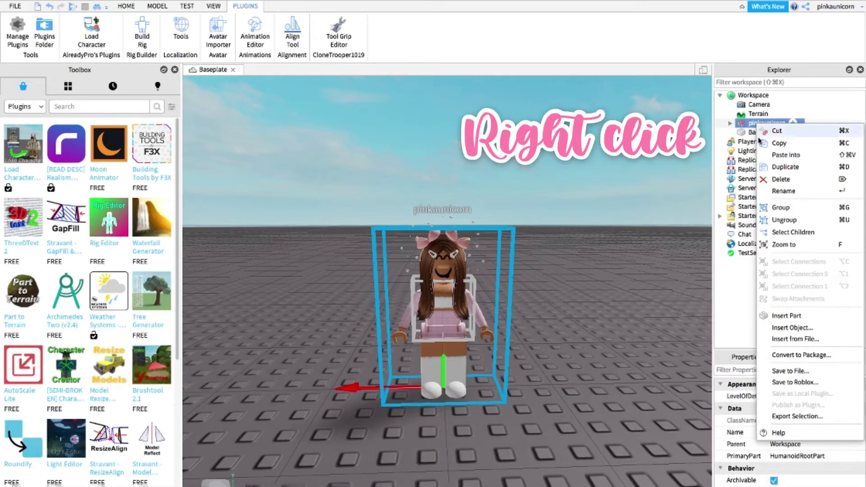
pyautogui.click(801, 417)
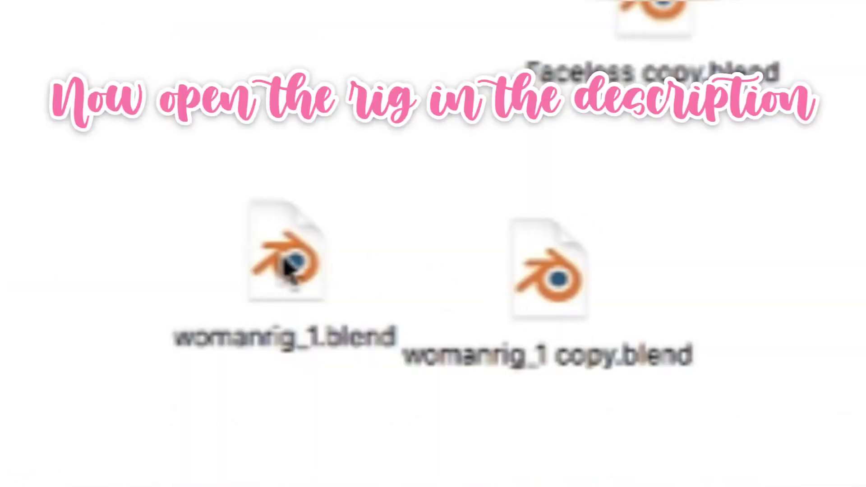
# Step: Open womanrig_1.blend from Finder in Blender
pyautogui.click(285, 278)
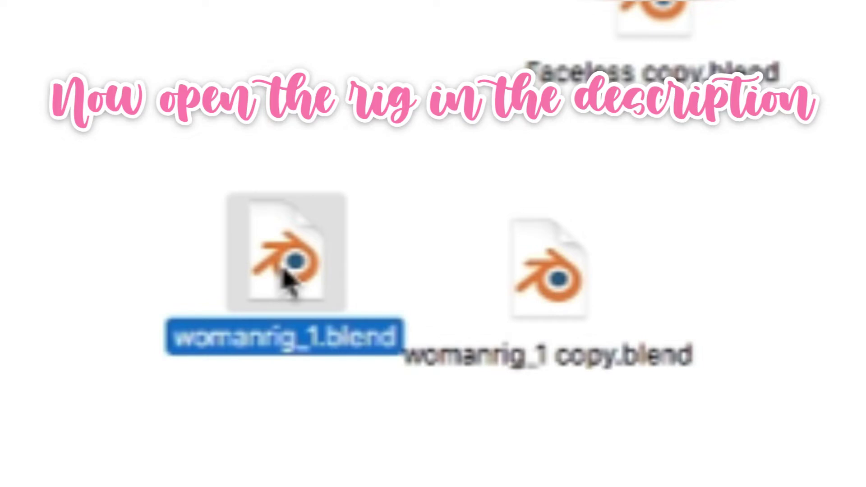
pyautogui.doubleClick(285, 278)
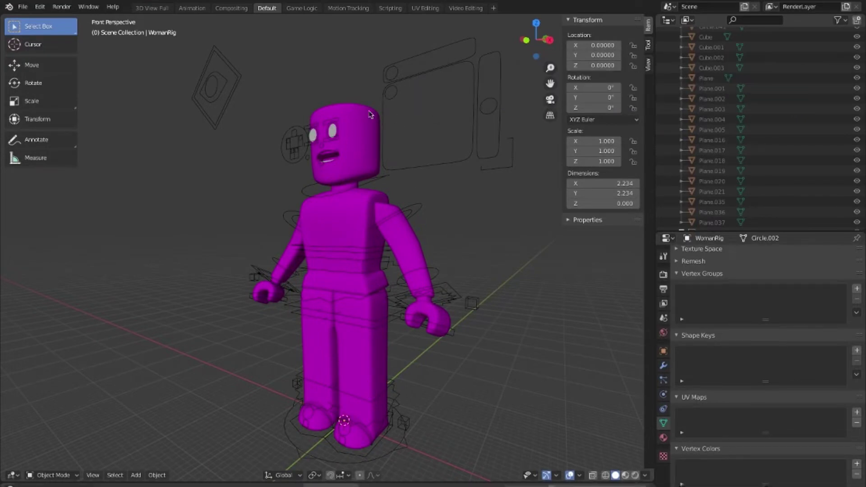
# Step: Zoom in on the rig's head and delete its three head parts
pyautogui.scroll(5, 324, 95)
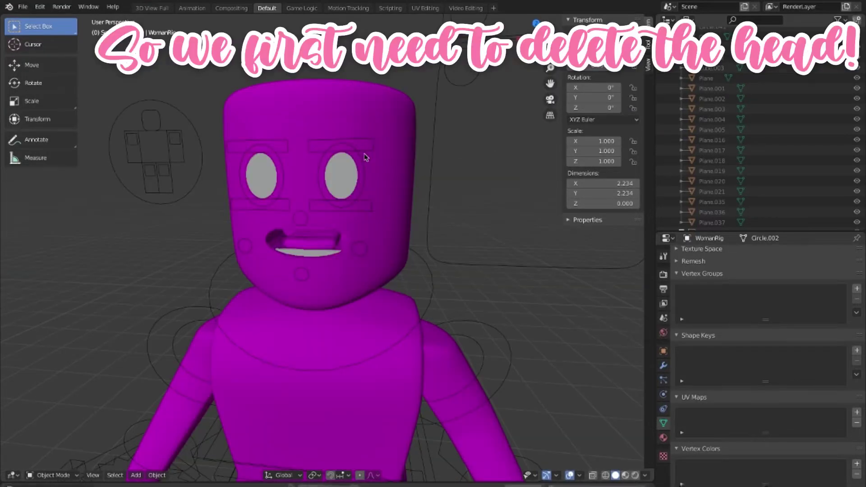
pyautogui.keyDown('shift'); pyautogui.scroll(3, 366, 157); pyautogui.keyUp('shift')
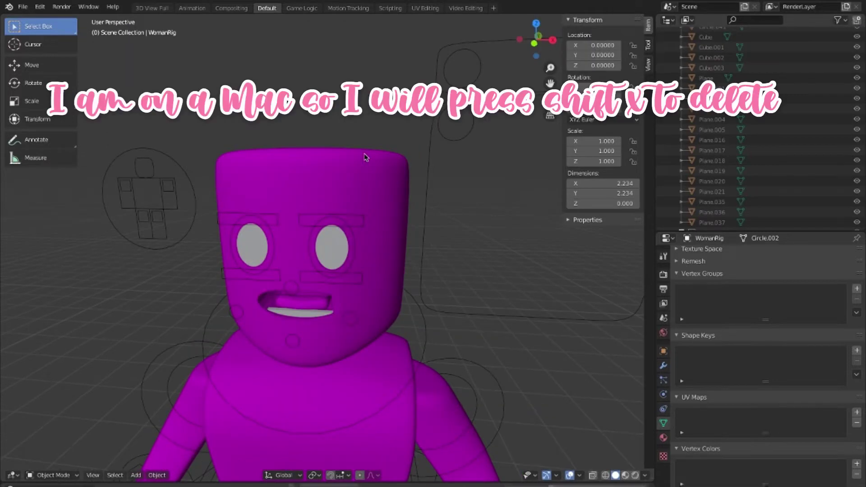
pyautogui.scroll(4, 366, 157)
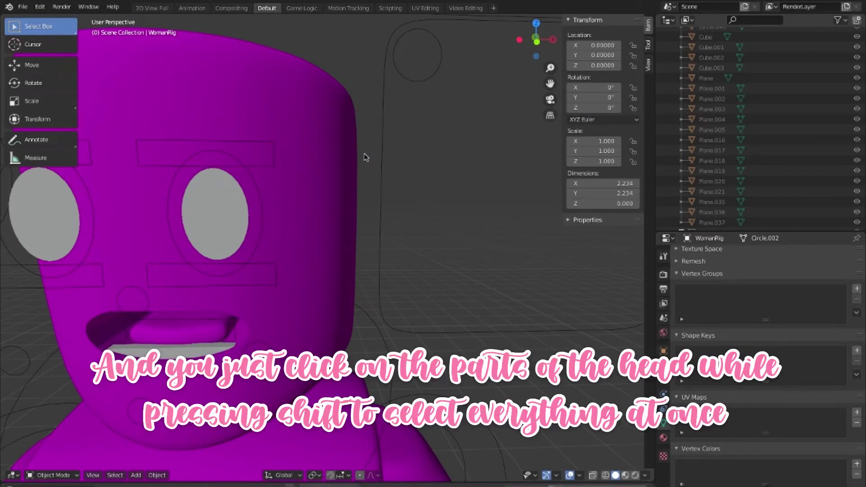
pyautogui.scroll(-3, 334, 167)
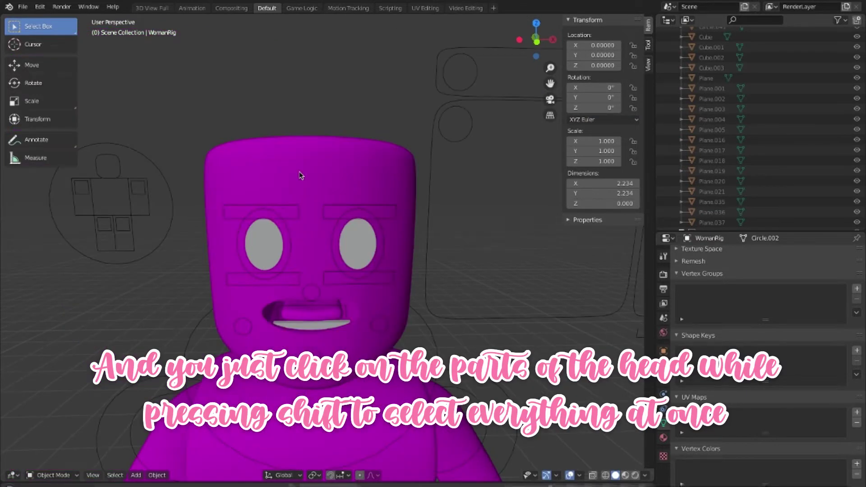
pyautogui.click(267, 240)
pyautogui.click(243, 248)
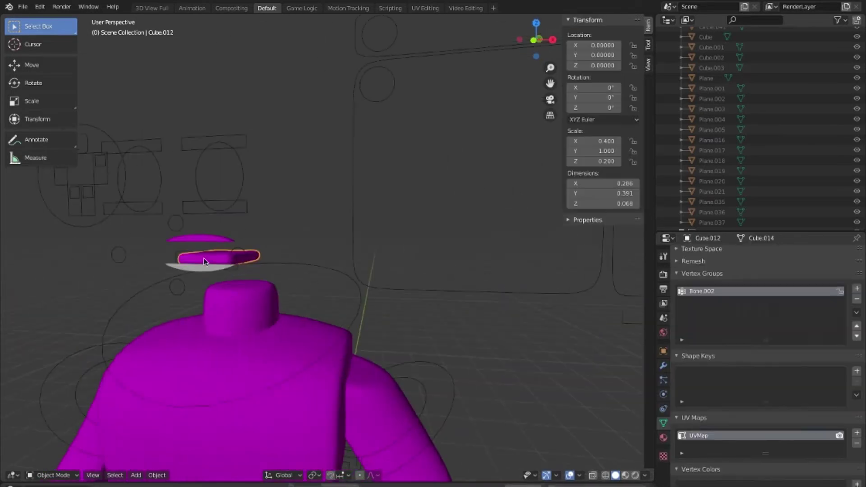
pyautogui.click(106, 267)
pyautogui.press('Delete')
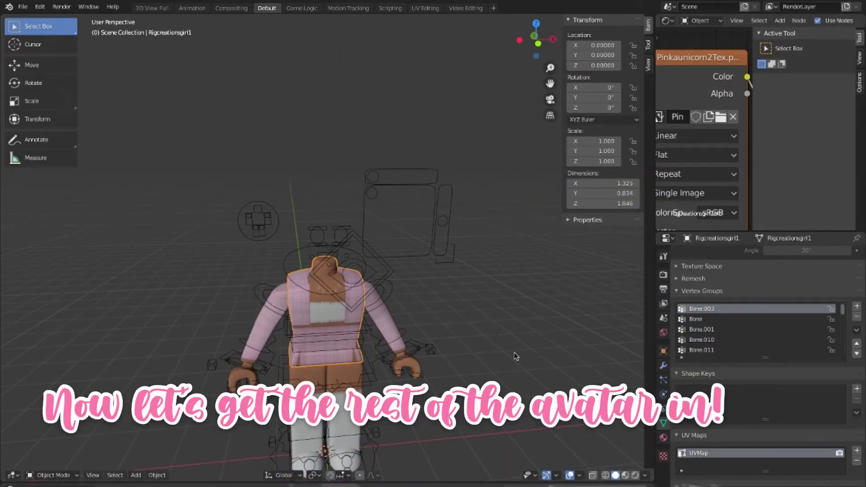
# Step: Import pinka.obj as a Wavefront OBJ with Split by Group enabled
pyautogui.click(22, 6)
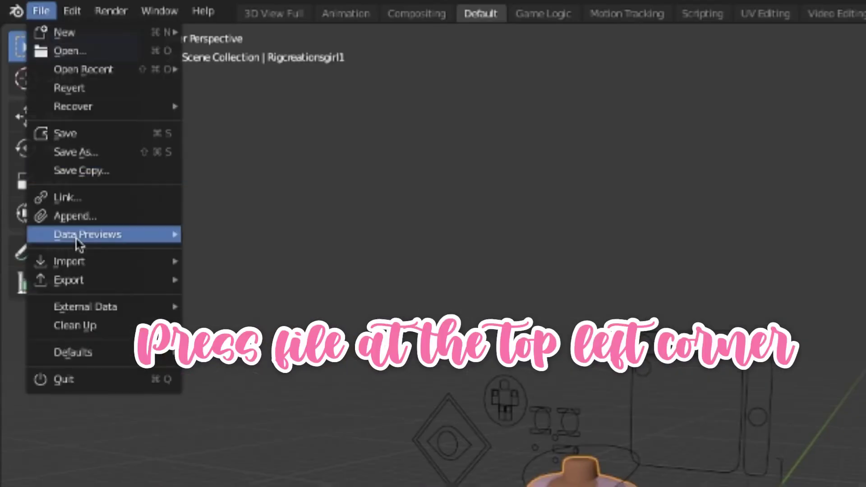
pyautogui.moveTo(69, 261)
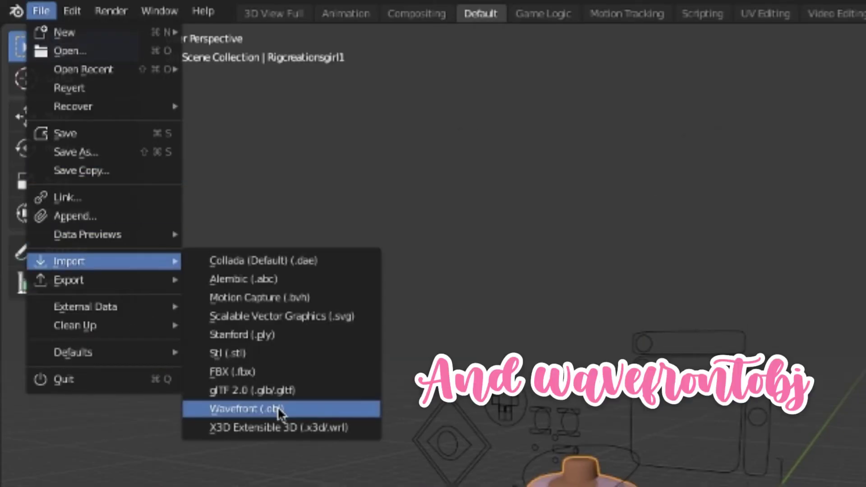
pyautogui.click(279, 409)
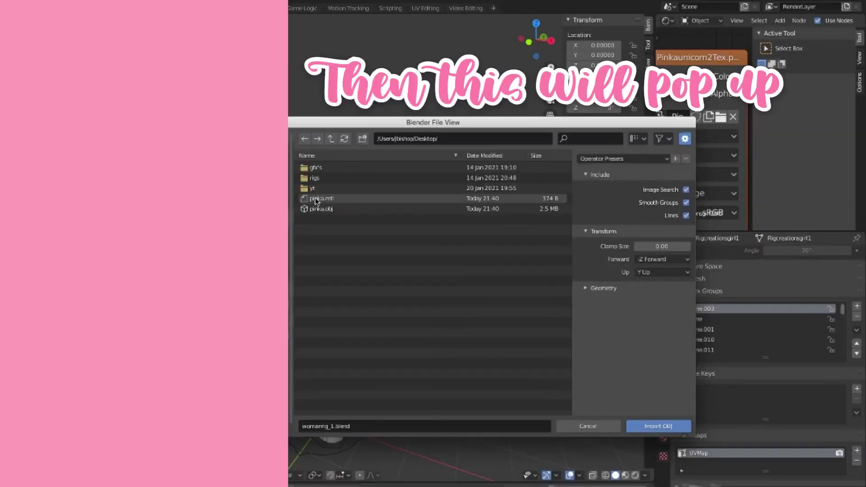
pyautogui.click(324, 209)
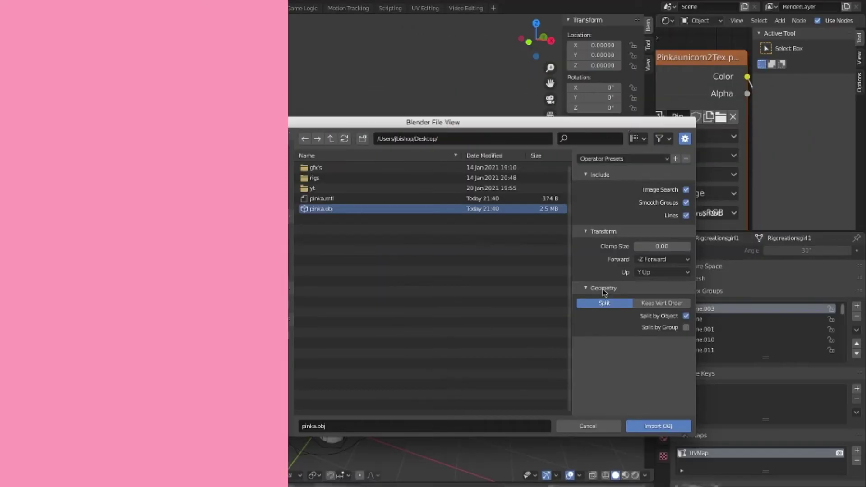
pyautogui.click(686, 328)
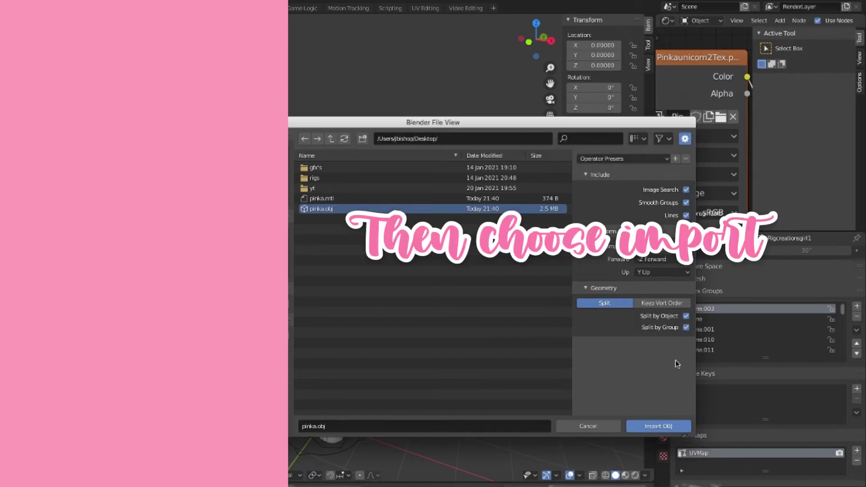
pyautogui.click(659, 425)
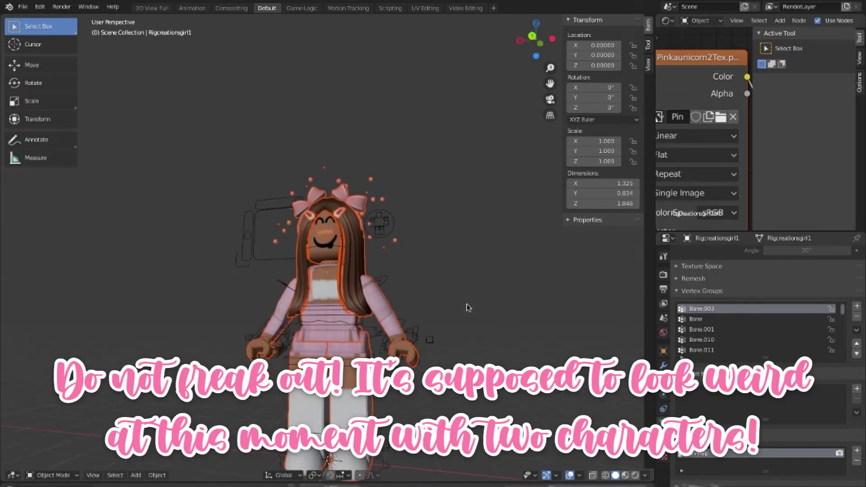
pyautogui.press('KP_4')
pyautogui.press('KP_4')
pyautogui.press('KP_4')
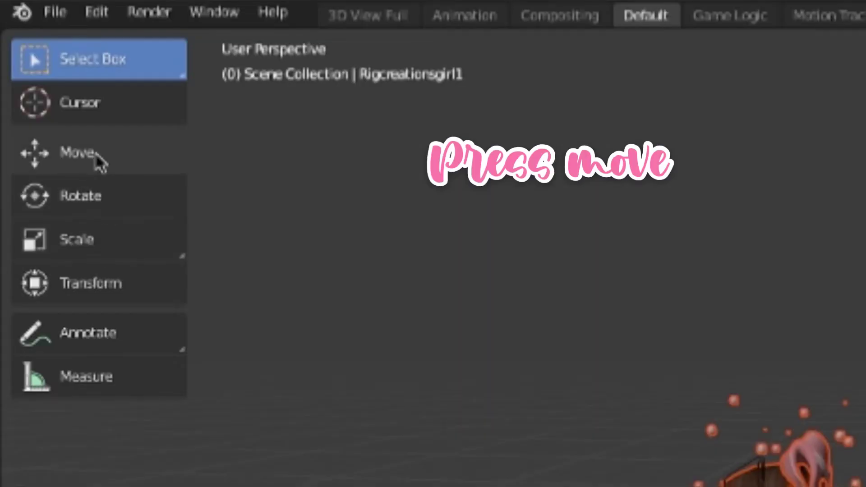
# Step: Set the avatar's origin to geometry and drag it aside along Y, clear of the rig
pyautogui.click(95, 152)
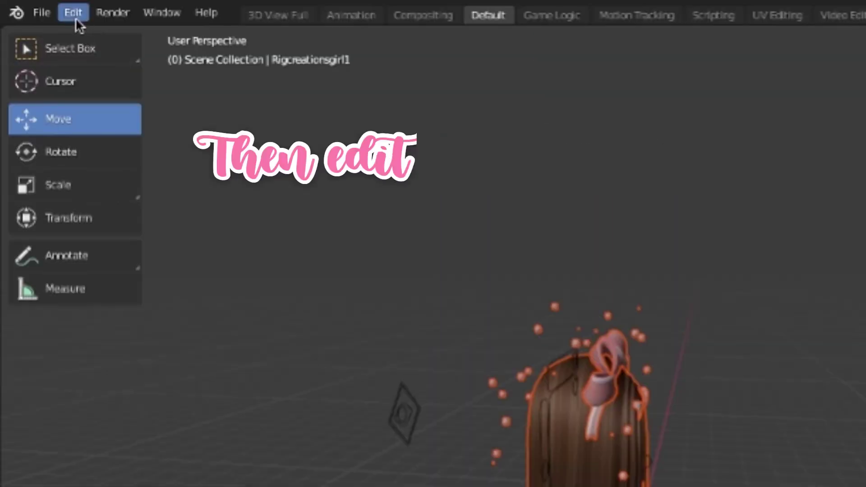
pyautogui.click(75, 17)
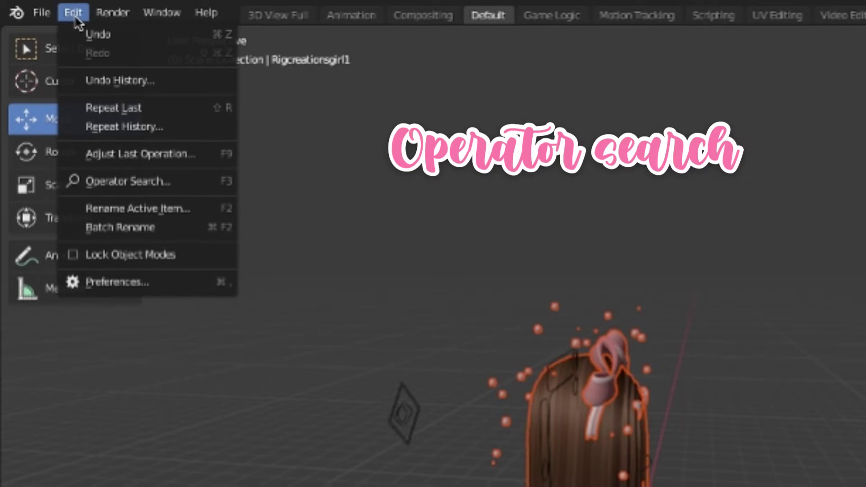
pyautogui.click(116, 183)
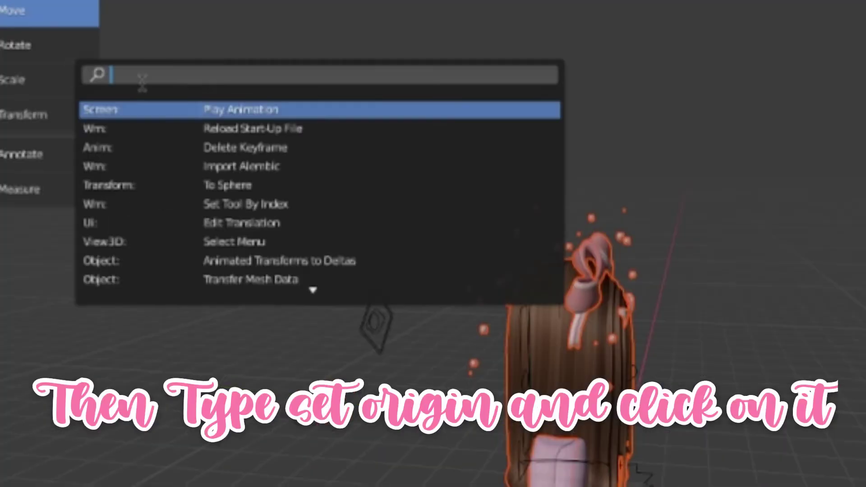
pyautogui.write('set')
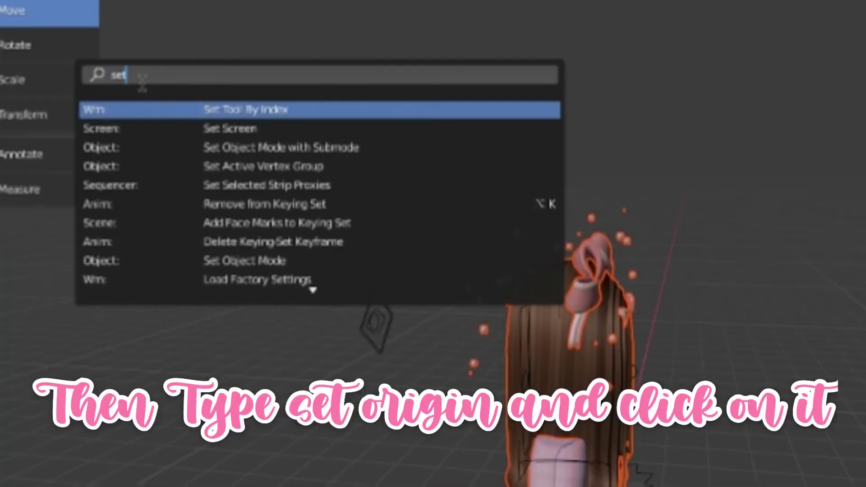
pyautogui.write(' origin')
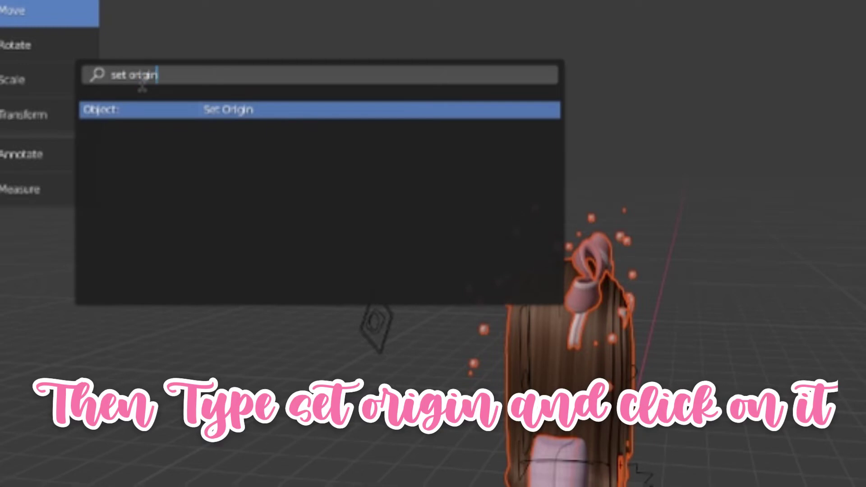
pyautogui.click(234, 110)
pyautogui.click(217, 143)
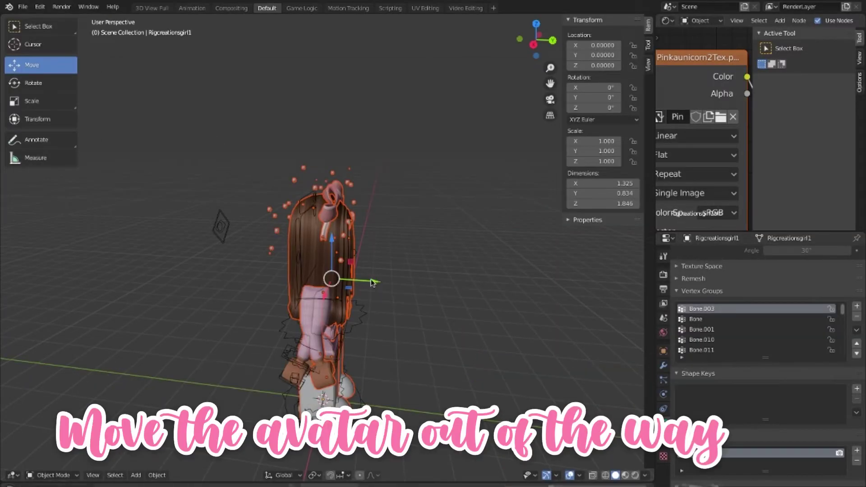
pyautogui.moveTo(372, 283); pyautogui.dragTo(532, 289)
pyautogui.moveTo(405, 333); pyautogui.dragTo(286, 327, button='middle')
# Step: Delete the imported avatar's arms and legs
pyautogui.click(286, 327)
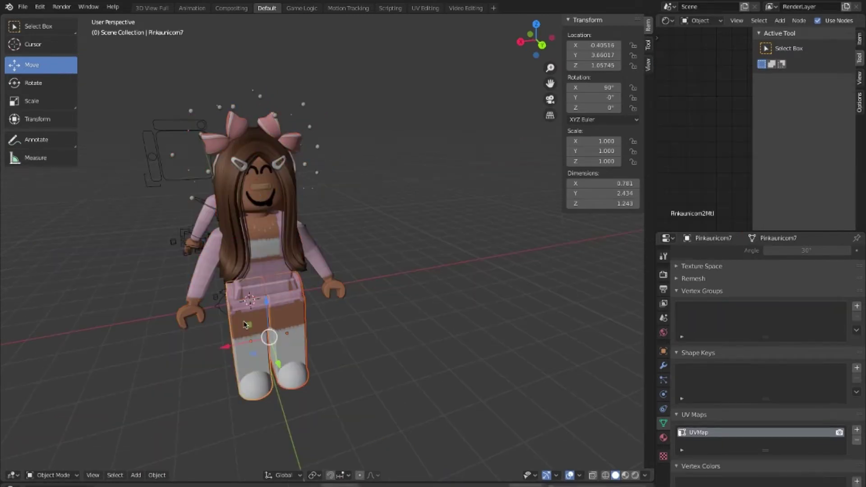
pyautogui.keyDown('shift'); pyautogui.click(331, 282); pyautogui.keyUp('shift')
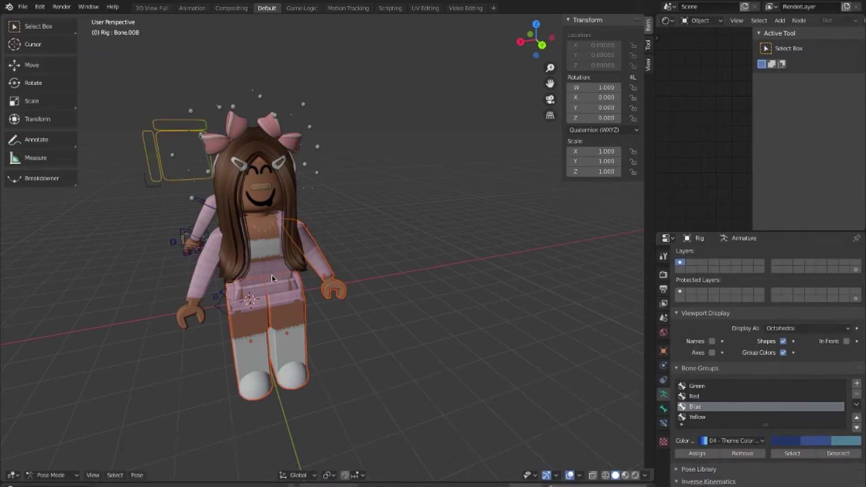
pyautogui.click(273, 280)
pyautogui.click(247, 368)
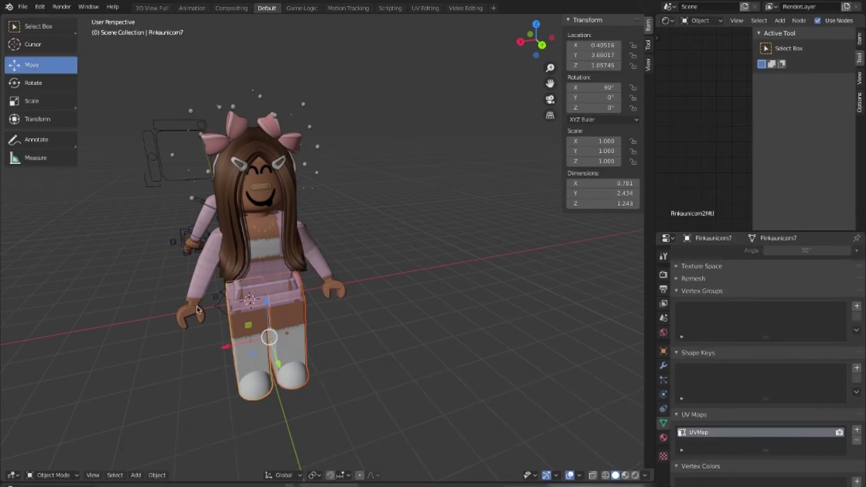
pyautogui.keyDown('shift'); pyautogui.click(187, 303); pyautogui.keyUp('shift')
pyautogui.keyDown('shift'); pyautogui.click(337, 292); pyautogui.keyUp('shift')
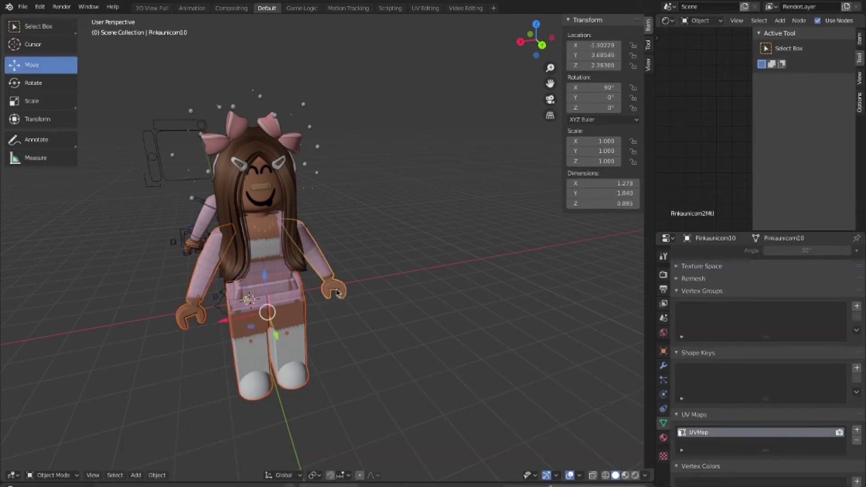
pyautogui.press('x')
pyautogui.click(338, 293)
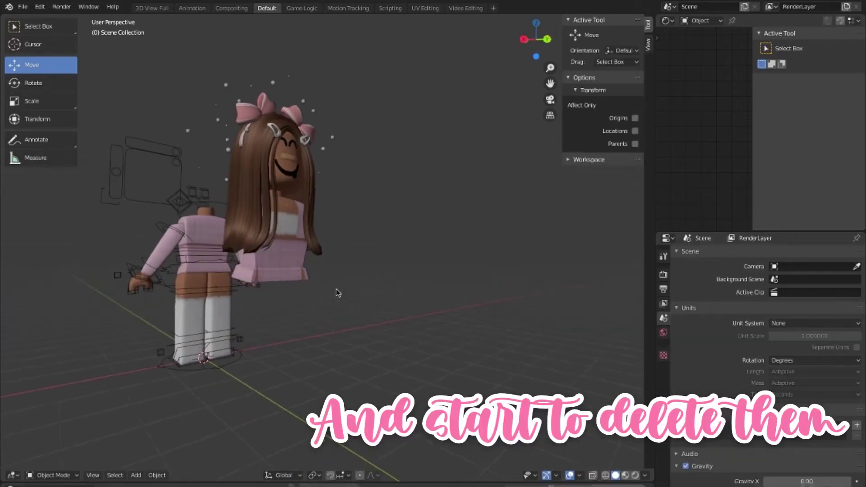
# Step: Delete the avatar's torso, then box-select the remaining head and hair
pyautogui.click(283, 271)
pyautogui.press('x')
pyautogui.click(282, 272)
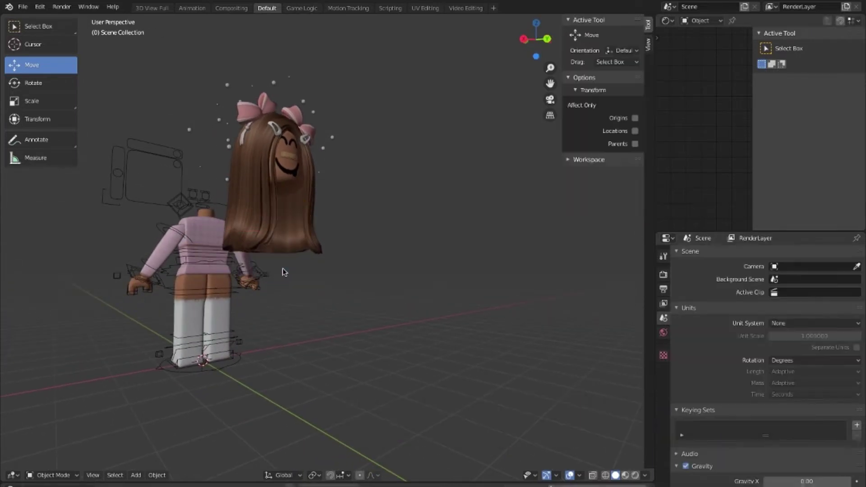
pyautogui.moveTo(383, 293); pyautogui.dragTo(397, 293, button='middle')
pyautogui.moveTo(411, 303); pyautogui.dragTo(269, 67)
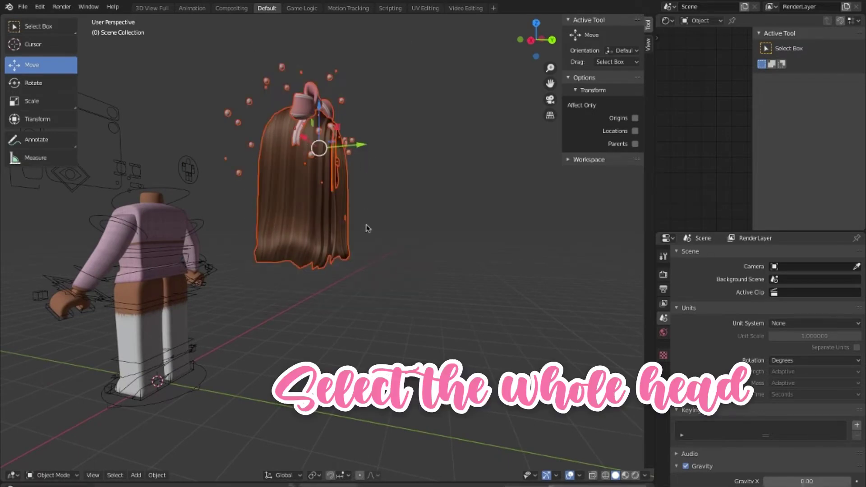
# Step: Move the avatar's head onto the rig body and rotate it to face the body's direction
pyautogui.press('g')
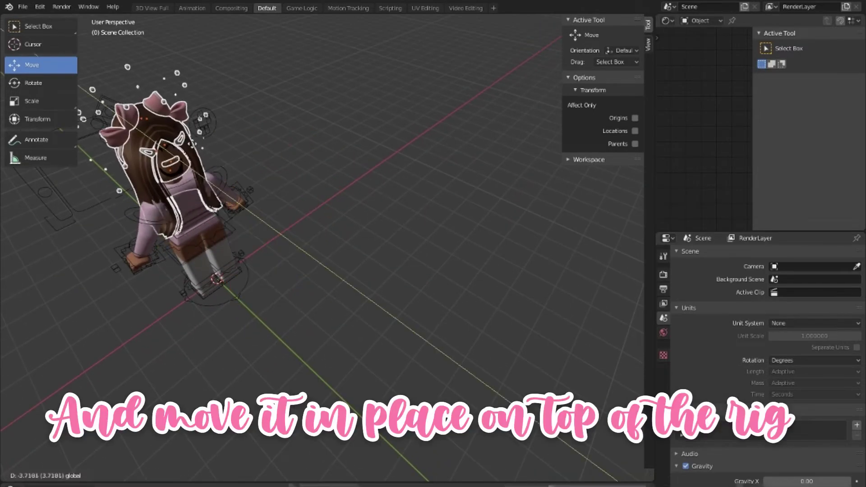
pyautogui.click(195, 150)
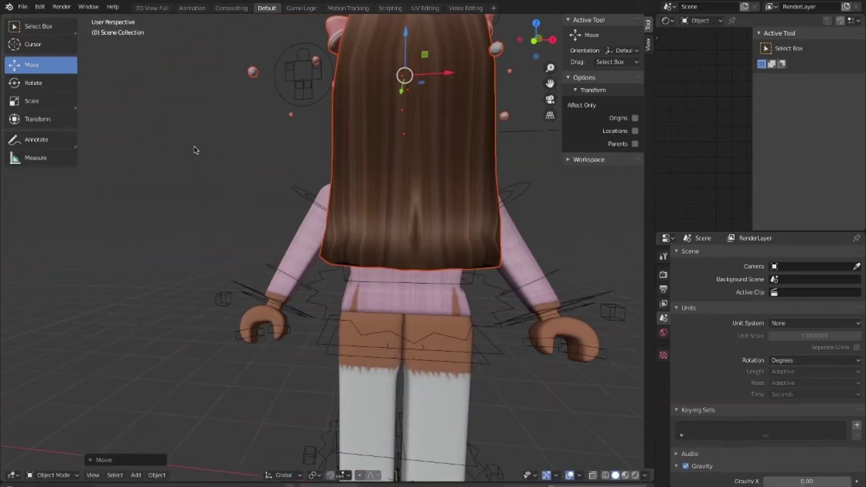
pyautogui.scroll(-5, 195, 150)
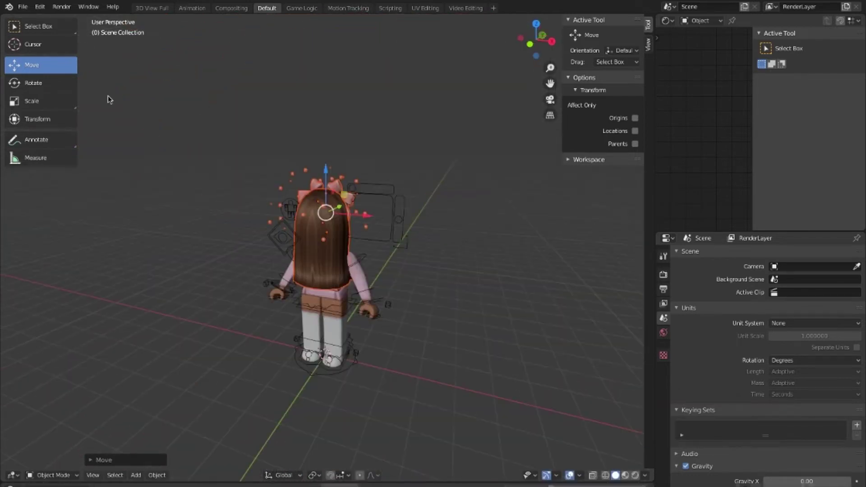
pyautogui.scroll(3, 107, 96)
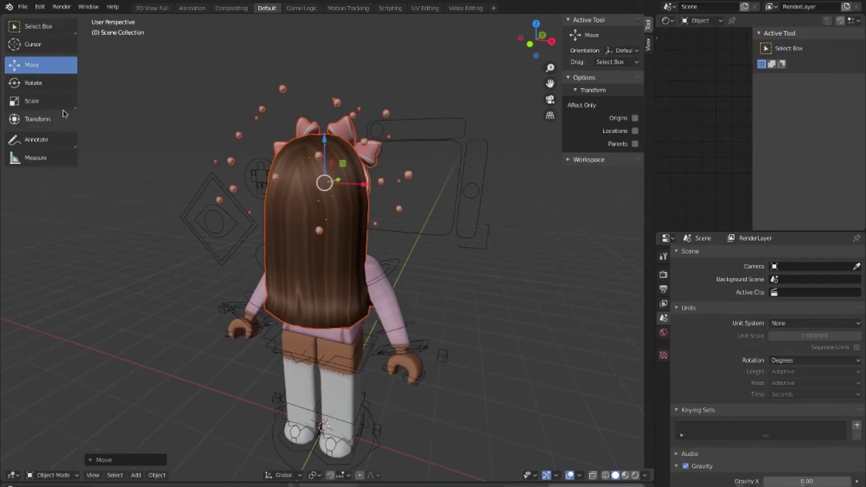
pyautogui.click(34, 83)
pyautogui.moveTo(339, 188); pyautogui.dragTo(102, 134)
# Step: Fine-tune the head's position over the body along the Y and X axes
pyautogui.click(32, 65)
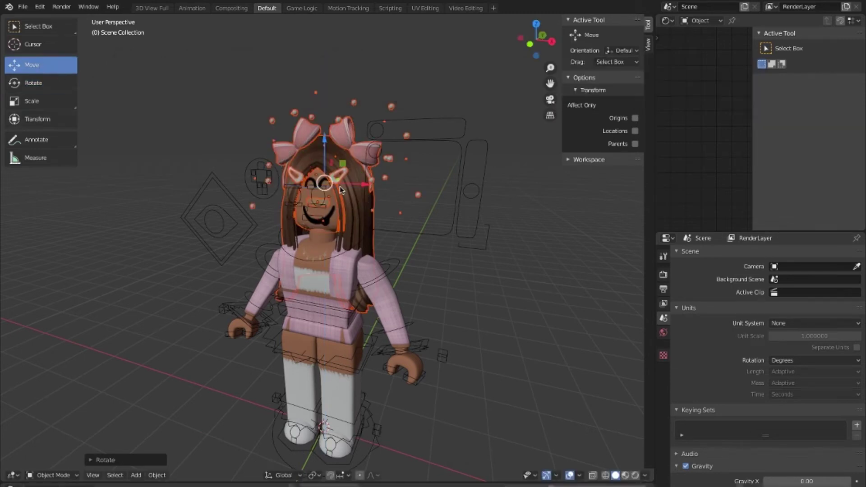
pyautogui.moveTo(383, 189); pyautogui.dragTo(340, 189, button='middle')
pyautogui.moveTo(233, 220)
pyautogui.mouseDown()
pyautogui.moveTo(217, 222)
pyautogui.moveTo(234, 221)
pyautogui.mouseUp()
pyautogui.moveTo(234, 221)
pyautogui.mouseDown(button='middle')
pyautogui.moveTo(218, 225)
pyautogui.moveTo(262, 188)
pyautogui.mouseUp(button='middle')
pyautogui.moveTo(261, 189); pyautogui.dragTo(263, 189)
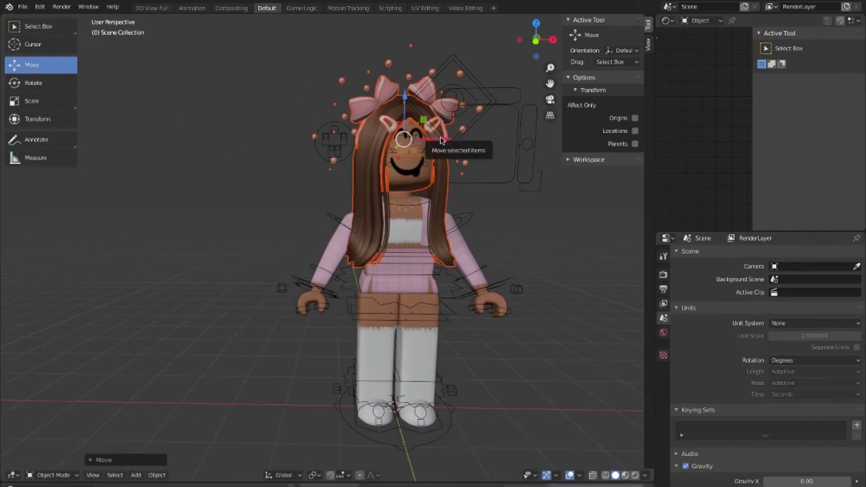
pyautogui.moveTo(442, 139); pyautogui.dragTo(441, 140)
pyautogui.moveTo(440, 140); pyautogui.dragTo(443, 142, button='middle')
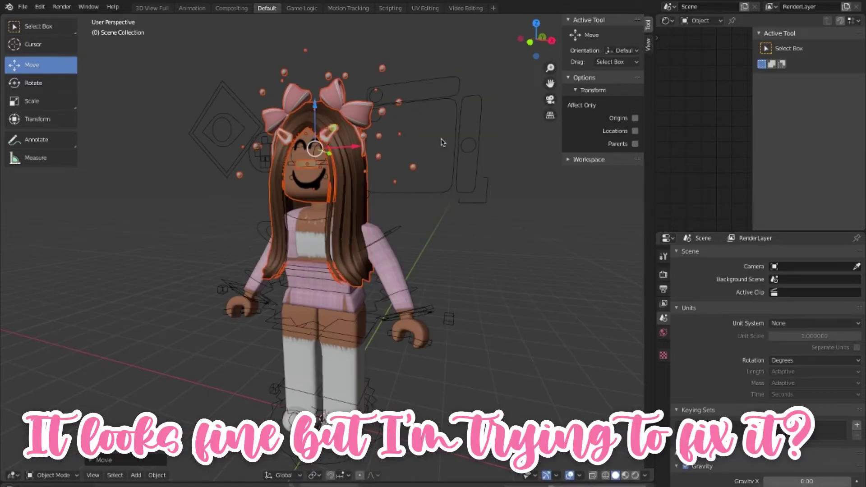
pyautogui.moveTo(341, 147)
pyautogui.mouseDown()
pyautogui.moveTo(330, 147)
pyautogui.moveTo(330, 158)
pyautogui.mouseUp()
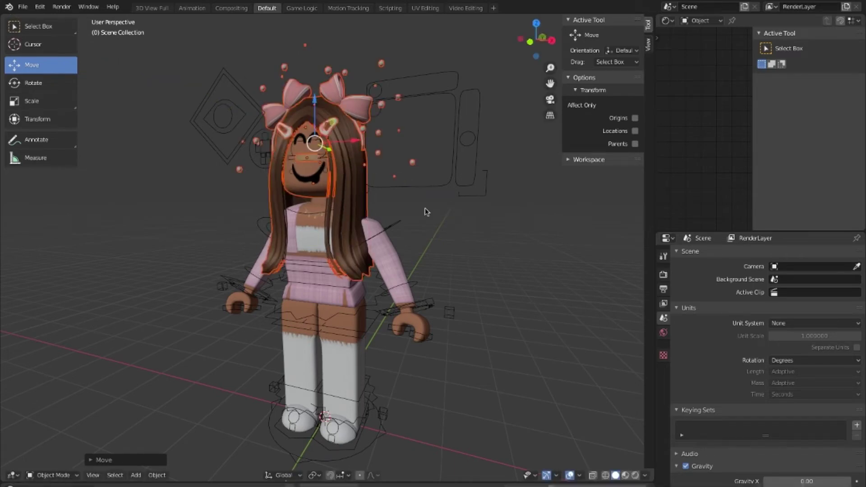
# Step: Deselect the head and orbit around the character to check the fit from several angles
pyautogui.press('KP_6')
pyautogui.press('KP_6')
pyautogui.click(443, 274)
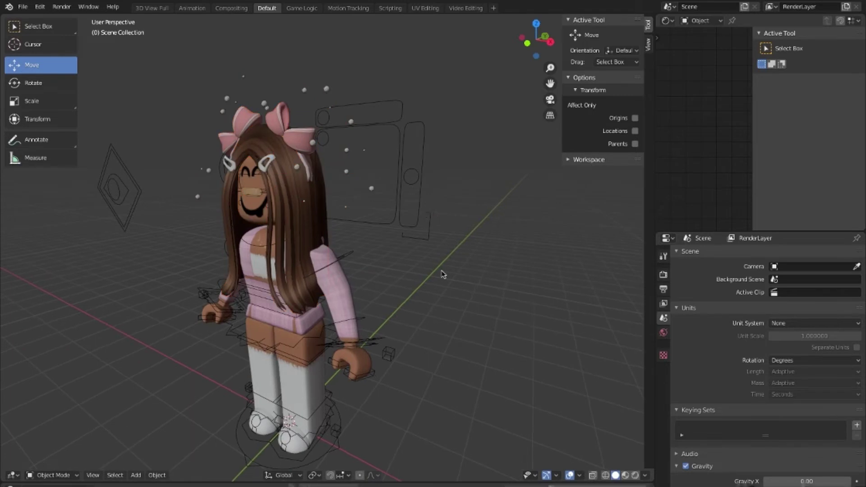
pyautogui.press('KP_4')
pyautogui.press('KP_4')
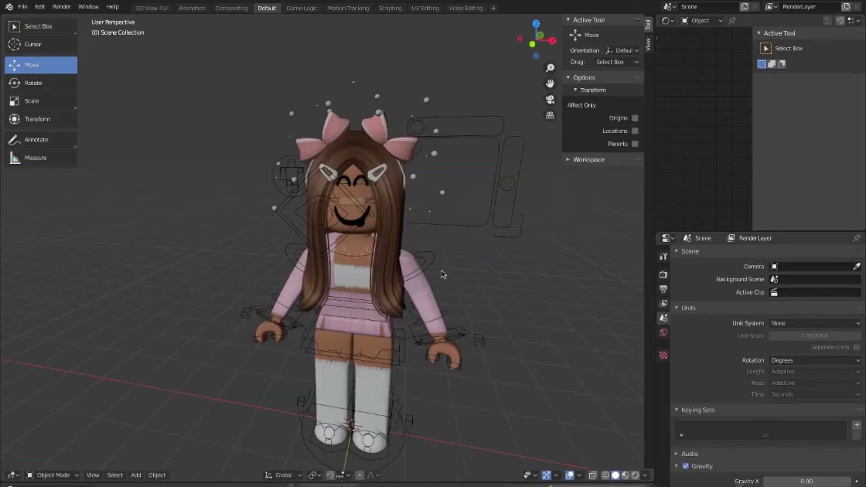
pyautogui.scroll(2, 443, 274)
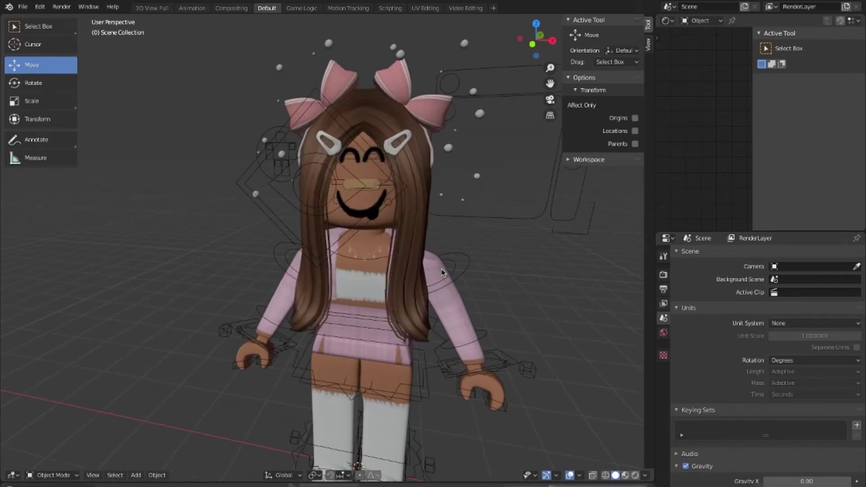
pyautogui.press('KP_8')
pyautogui.press('KP_8')
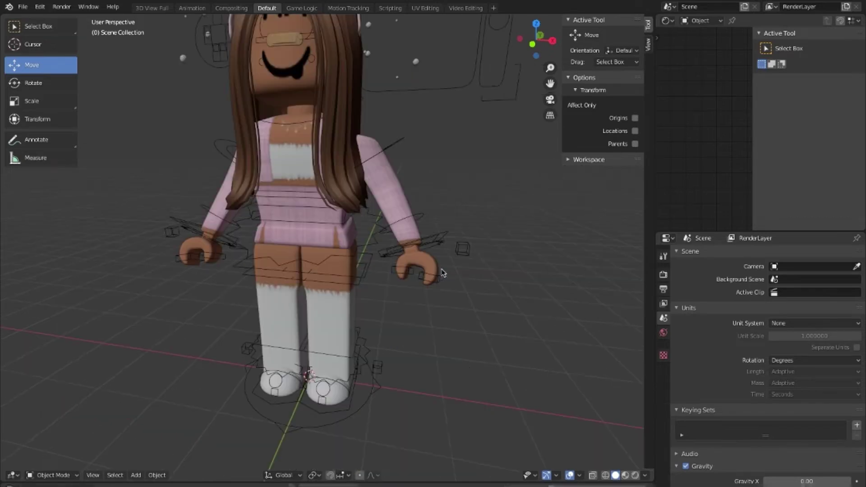
pyautogui.press('KP_6')
pyautogui.press('KP_6')
pyautogui.press('KP_6')
pyautogui.press('KP_4')
pyautogui.press('KP_4')
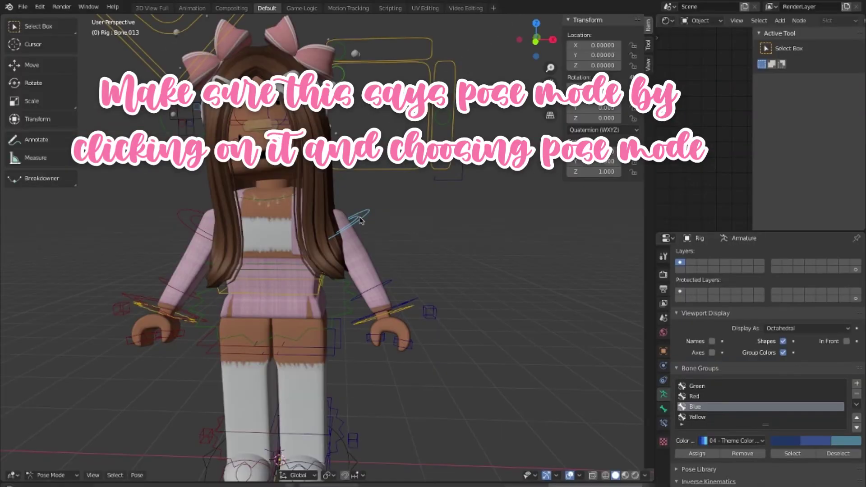
# Step: Pose both arms, raising the right arm and bending it up toward the face
pyautogui.click(42, 85)
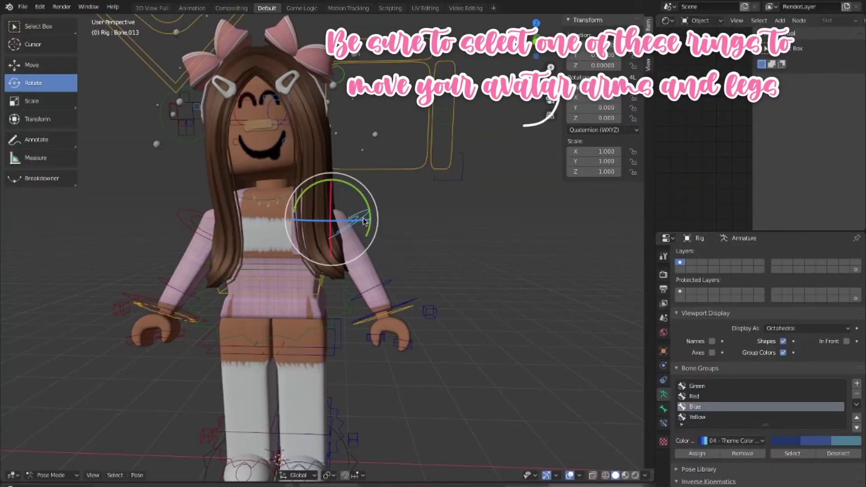
pyautogui.moveTo(364, 221)
pyautogui.mouseDown()
pyautogui.moveTo(357, 237)
pyautogui.moveTo(356, 223)
pyautogui.mouseUp()
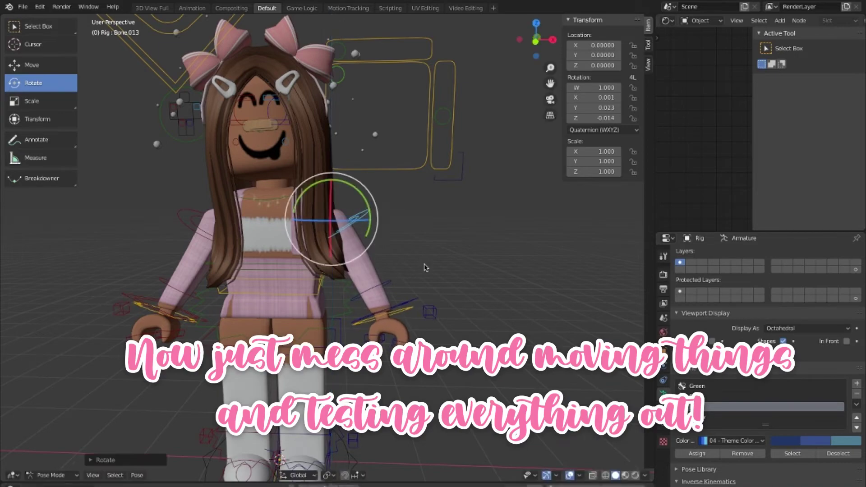
pyautogui.moveTo(356, 223); pyautogui.dragTo(257, 287, button='middle')
pyautogui.click(271, 316)
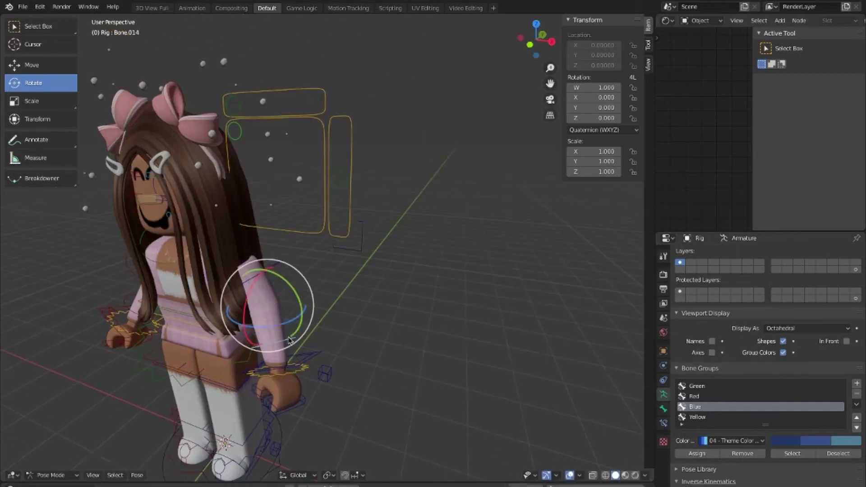
pyautogui.moveTo(271, 316); pyautogui.dragTo(334, 288, button='middle')
pyautogui.moveTo(328, 280)
pyautogui.mouseDown()
pyautogui.moveTo(328, 311)
pyautogui.moveTo(300, 262)
pyautogui.mouseUp()
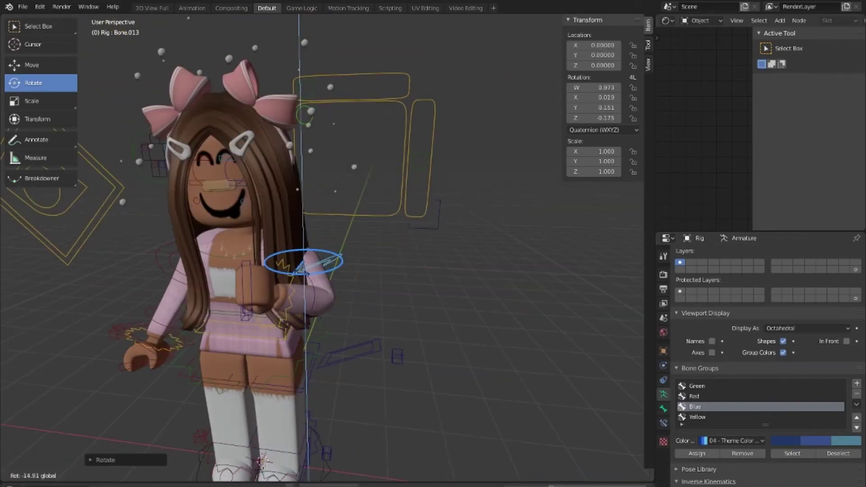
pyautogui.moveTo(293, 253); pyautogui.dragTo(312, 221, button='middle')
pyautogui.moveTo(318, 212); pyautogui.dragTo(346, 172)
pyautogui.moveTo(347, 172); pyautogui.dragTo(406, 271, button='middle')
pyautogui.click(213, 203)
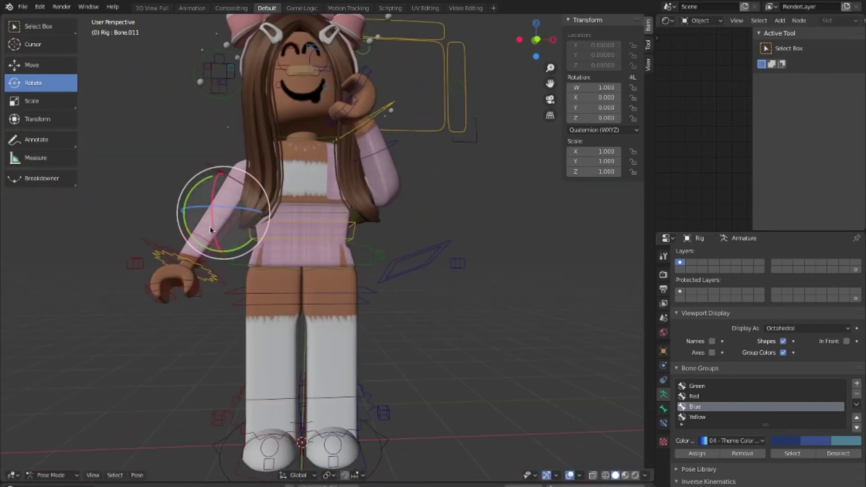
pyautogui.moveTo(216, 199); pyautogui.dragTo(241, 170)
pyautogui.moveTo(242, 171)
pyautogui.mouseDown(button='middle')
pyautogui.moveTo(378, 346)
pyautogui.moveTo(253, 234)
pyautogui.mouseUp(button='middle')
# Step: Turn the hips and legs about the vertical axis and tilt the root bone slightly around X
pyautogui.click(261, 433)
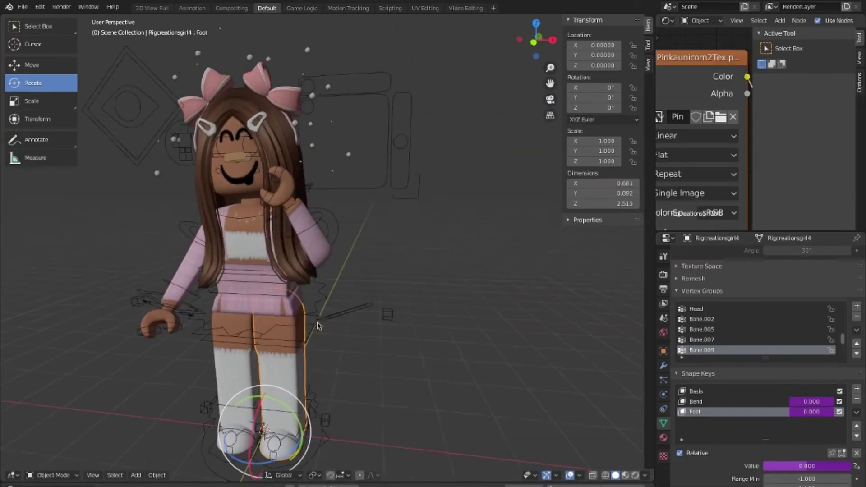
pyautogui.click(255, 237)
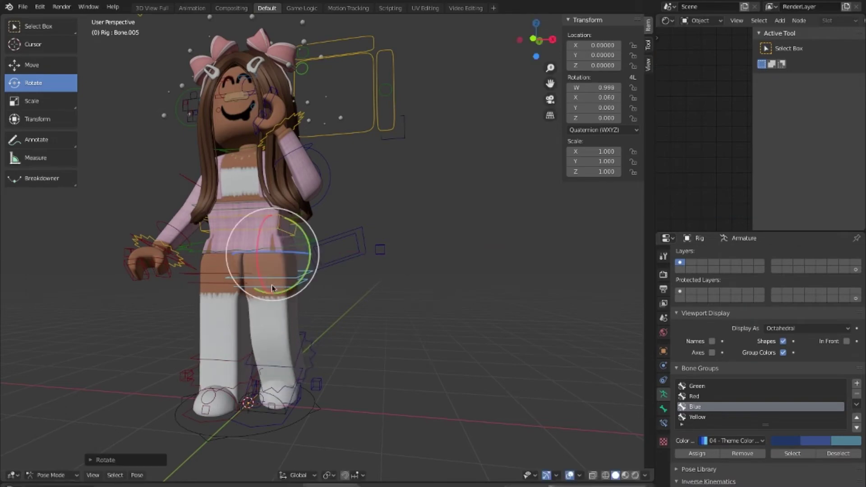
pyautogui.moveTo(275, 280); pyautogui.dragTo(226, 293)
pyautogui.moveTo(225, 294); pyautogui.dragTo(311, 279, button='middle')
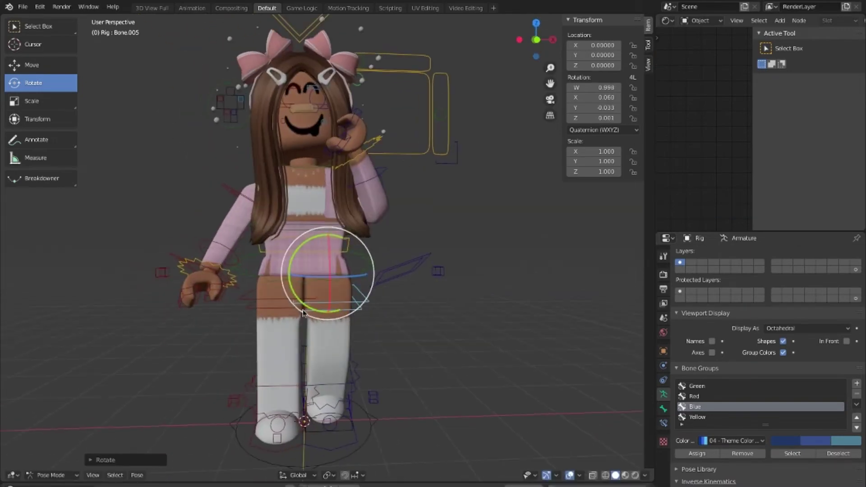
pyautogui.click(279, 361)
pyautogui.moveTo(280, 361)
pyautogui.mouseDown(button='middle')
pyautogui.moveTo(290, 337)
pyautogui.moveTo(306, 356)
pyautogui.mouseUp(button='middle')
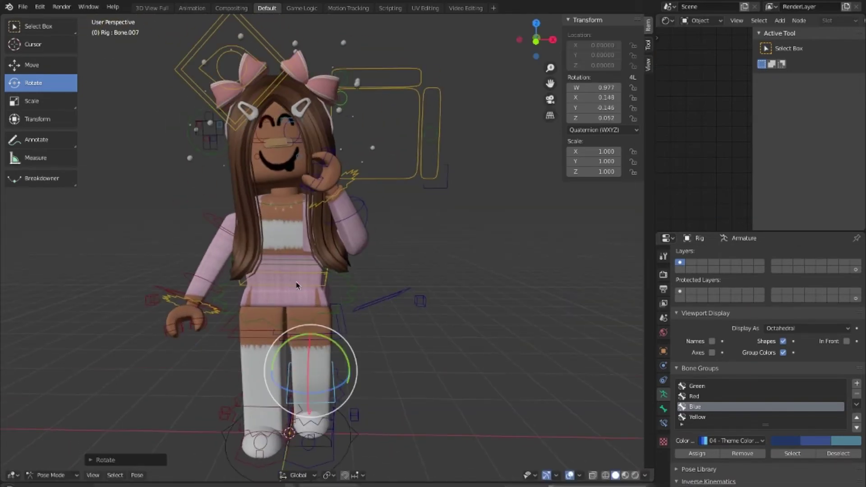
pyautogui.click(289, 253)
pyautogui.moveTo(289, 252)
pyautogui.mouseDown(button='middle')
pyautogui.moveTo(251, 285)
pyautogui.moveTo(279, 271)
pyautogui.mouseUp(button='middle')
pyautogui.click(252, 285)
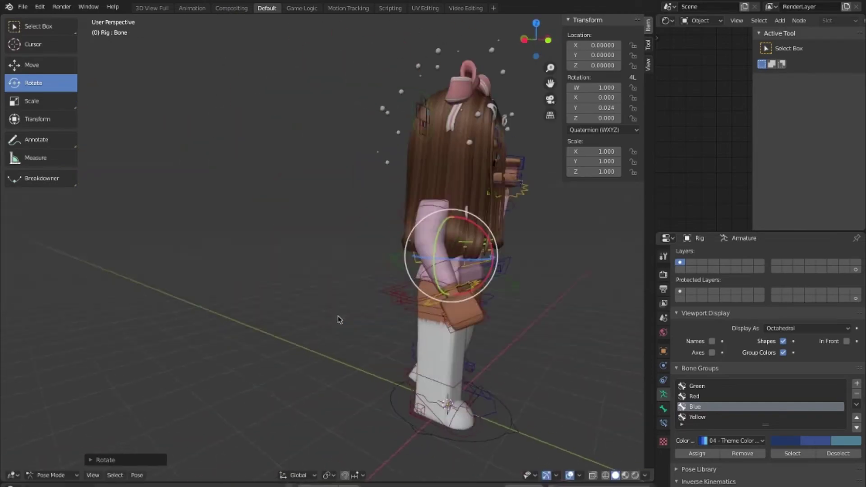
pyautogui.moveTo(255, 226); pyautogui.dragTo(243, 243)
# Step: Return to Object Mode and select the avatar's head object
pyautogui.hotkey('ctrl', 'Tab')
pyautogui.click(194, 151)
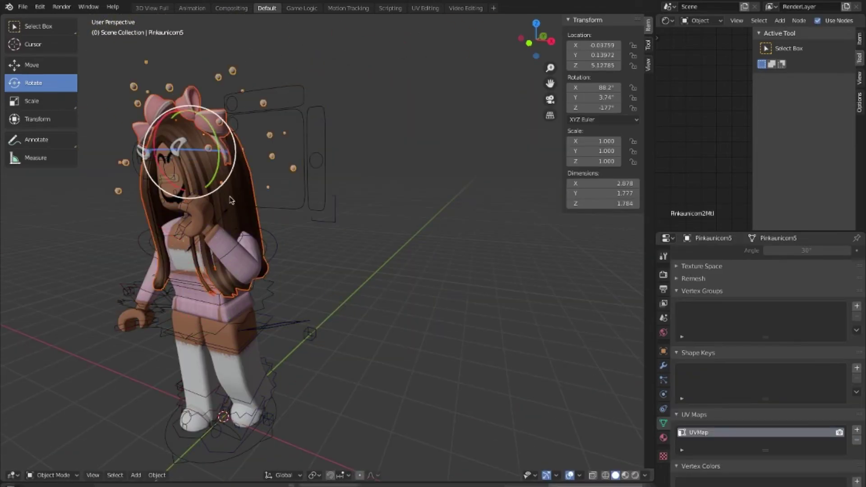
pyautogui.scroll(4, 310, 194)
pyautogui.scroll(4, 327, 266)
pyautogui.scroll(-5, 327, 265)
pyautogui.click(311, 270)
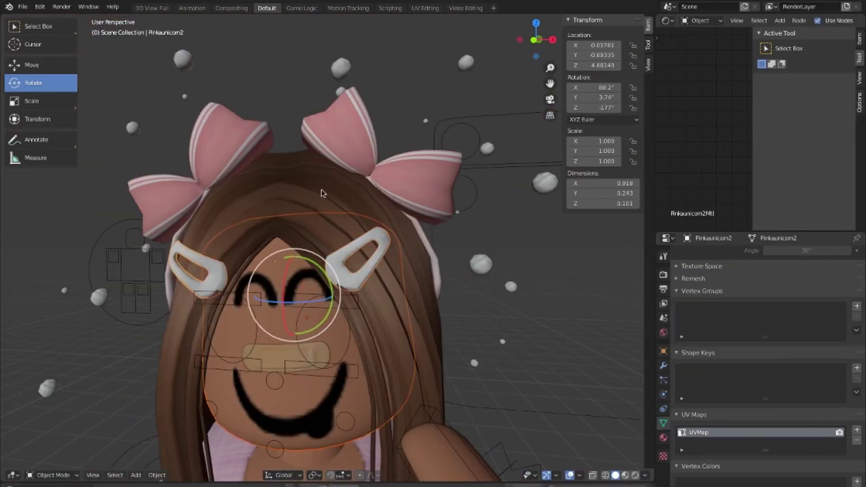
pyautogui.scroll(5, 309, 257)
pyautogui.scroll(-5, 316, 176)
# Step: Tilt the avatar's head about the X axis, checking it from a level front view
pyautogui.moveTo(316, 175); pyautogui.dragTo(316, 182)
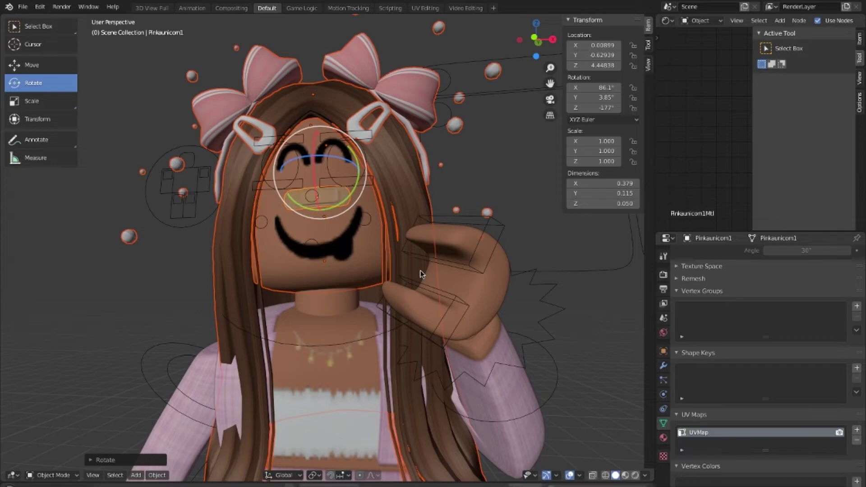
pyautogui.moveTo(420, 274)
pyautogui.mouseDown(button='middle')
pyautogui.moveTo(356, 296)
pyautogui.moveTo(347, 325)
pyautogui.moveTo(289, 330)
pyautogui.mouseUp(button='middle')
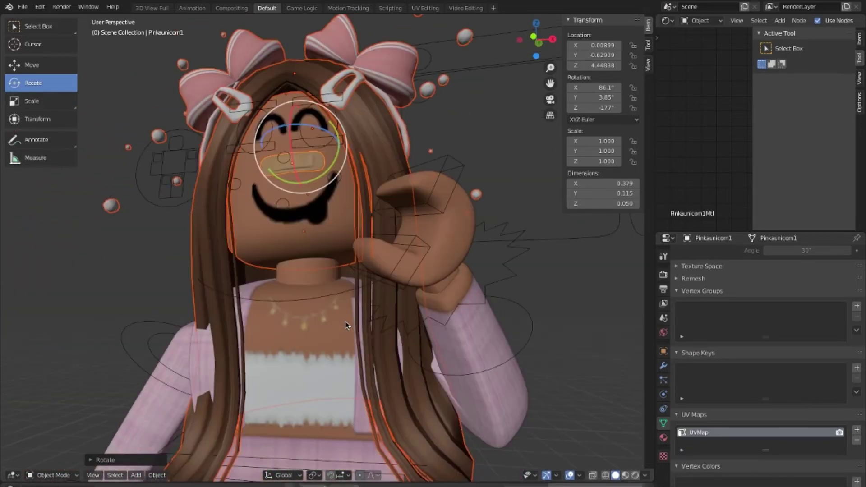
pyautogui.moveTo(346, 325); pyautogui.dragTo(365, 190, button='middle')
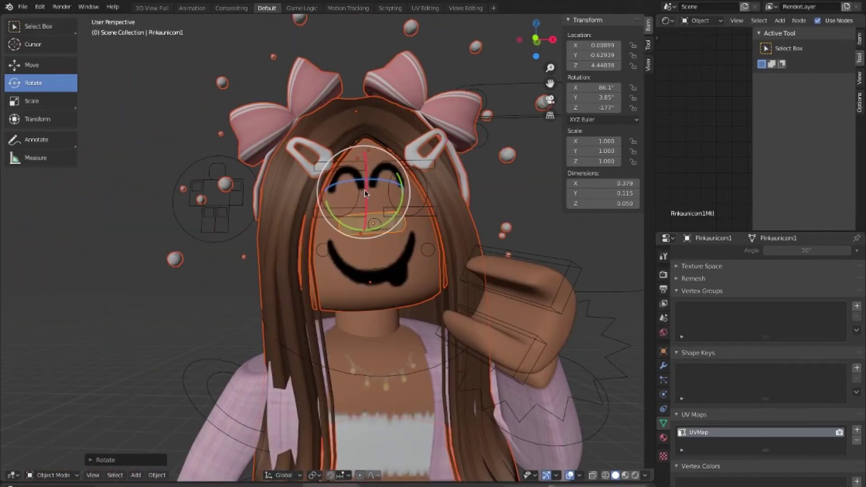
pyautogui.moveTo(365, 191); pyautogui.dragTo(364, 197)
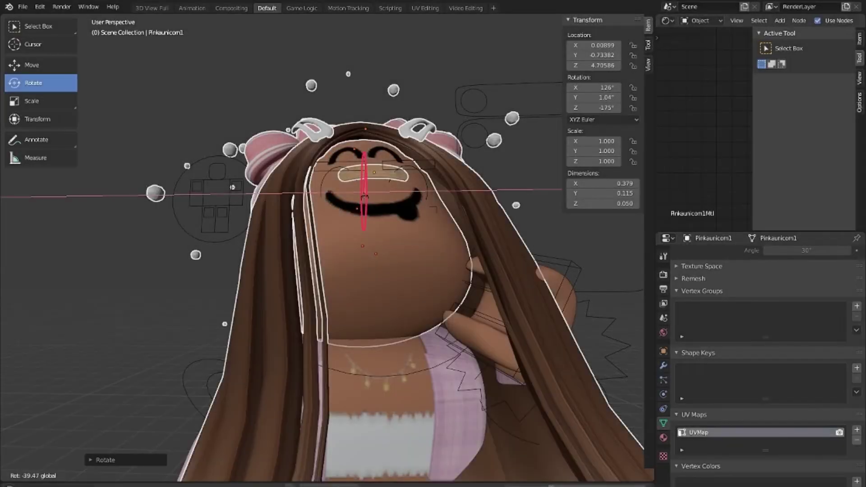
pyautogui.moveTo(364, 199); pyautogui.dragTo(364, 191)
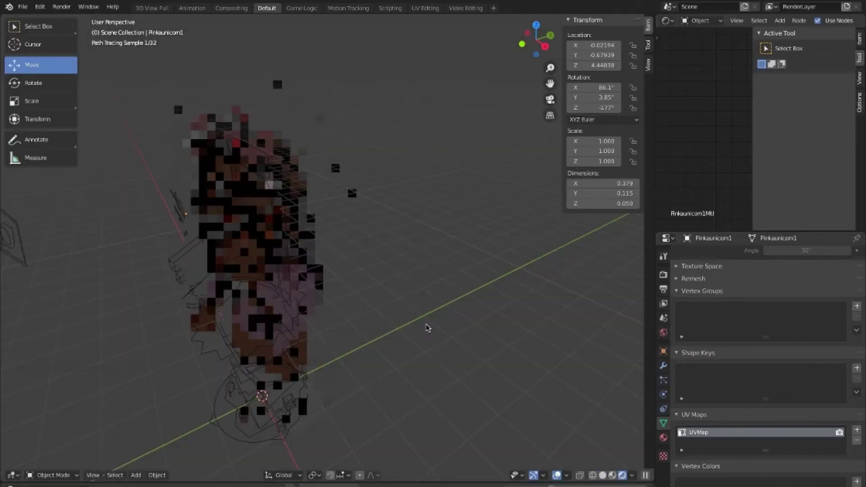
# Step: Raise the World Color's value to 1.000 so the background light is near-white
pyautogui.moveTo(427, 328); pyautogui.dragTo(427, 328, button='middle')
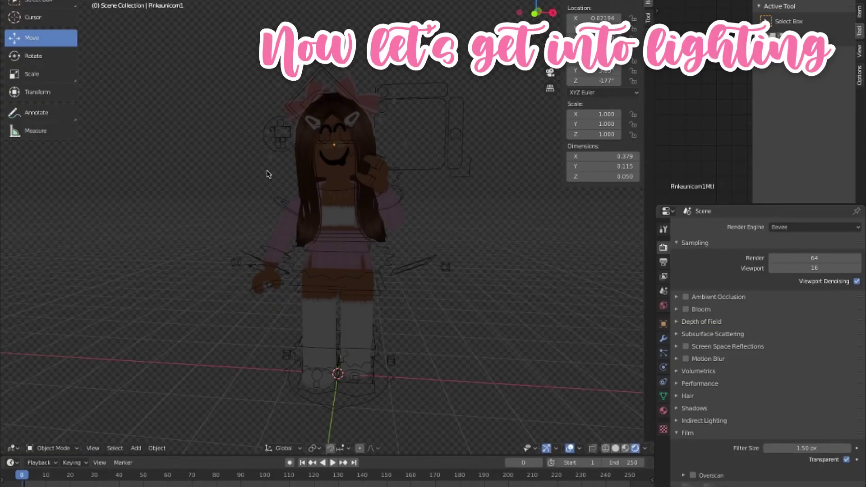
pyautogui.click(663, 305)
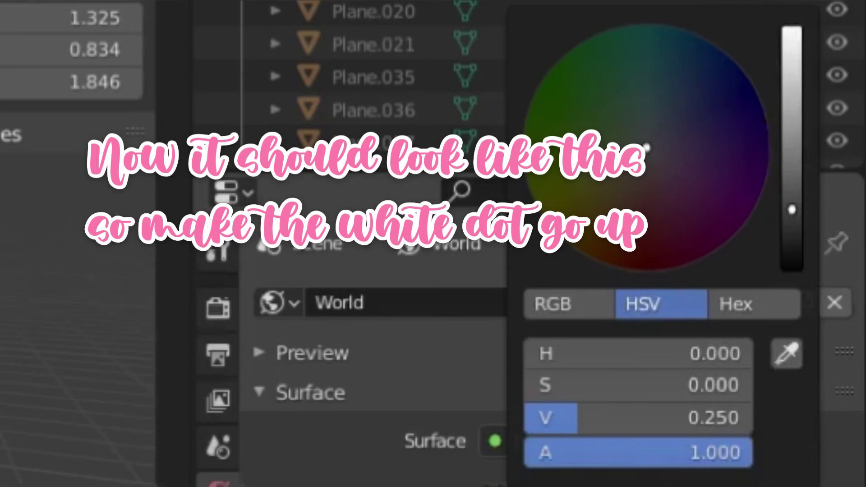
pyautogui.moveTo(792, 210); pyautogui.dragTo(793, 27)
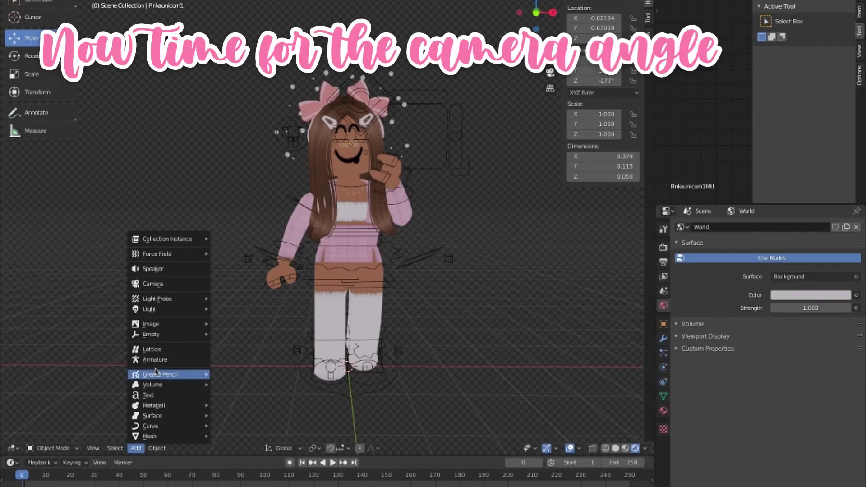
# Step: Add a camera, view through it, and enable the Camera to View lock
pyautogui.click(156, 284)
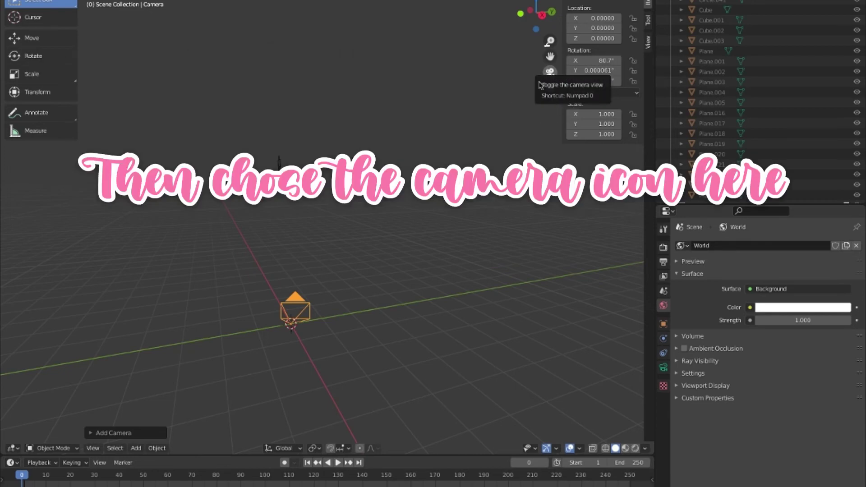
pyautogui.click(549, 73)
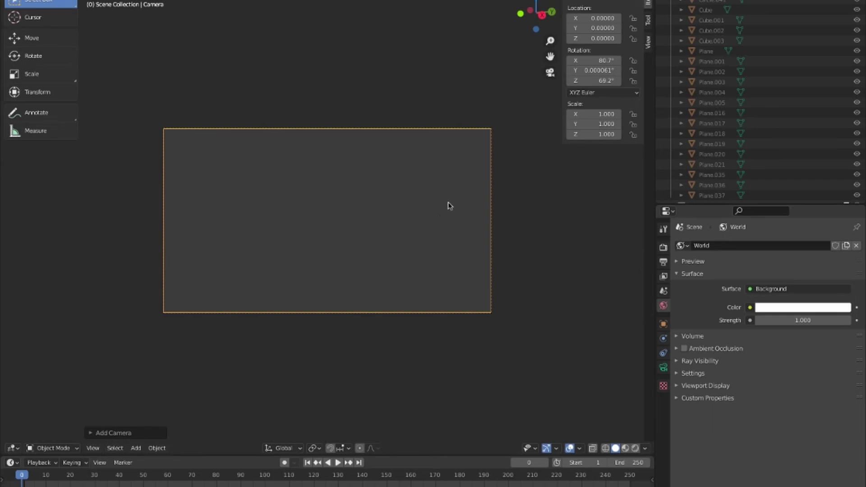
pyautogui.click(648, 45)
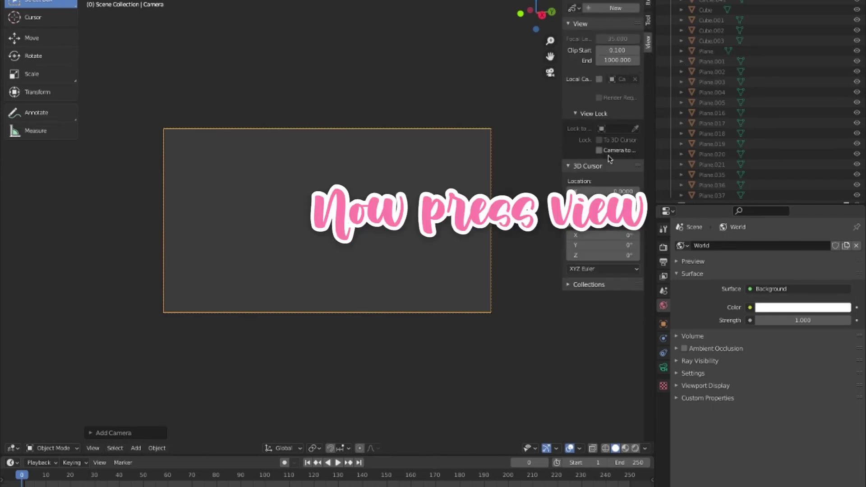
pyautogui.click(582, 115)
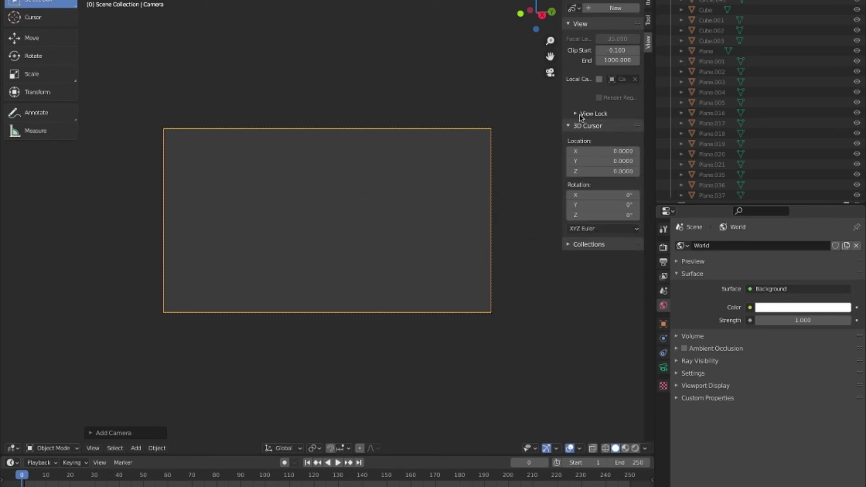
pyautogui.click(578, 24)
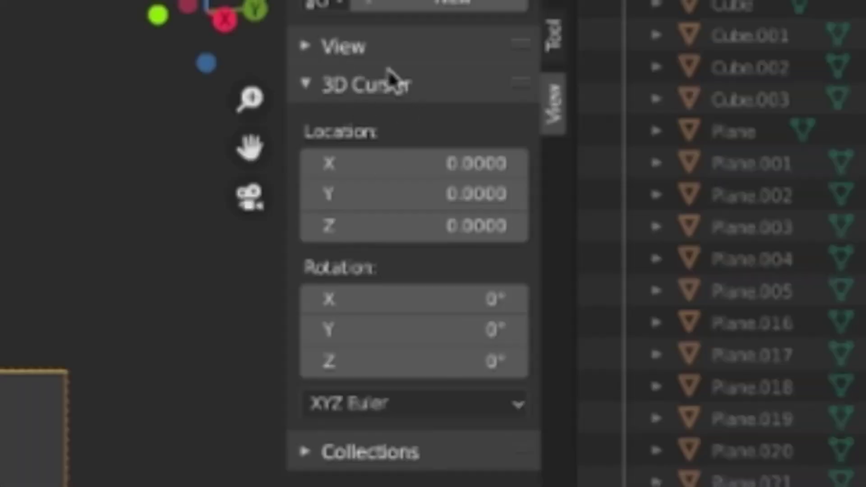
pyautogui.click(356, 55)
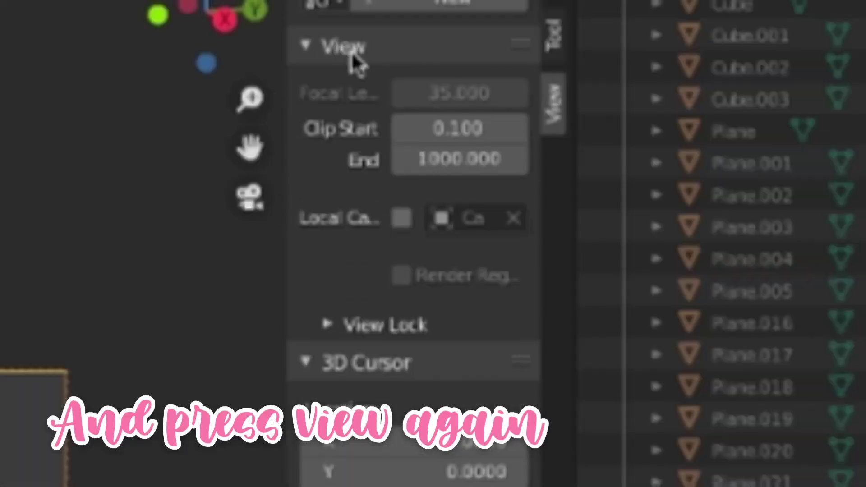
pyautogui.click(391, 337)
pyautogui.click(401, 408)
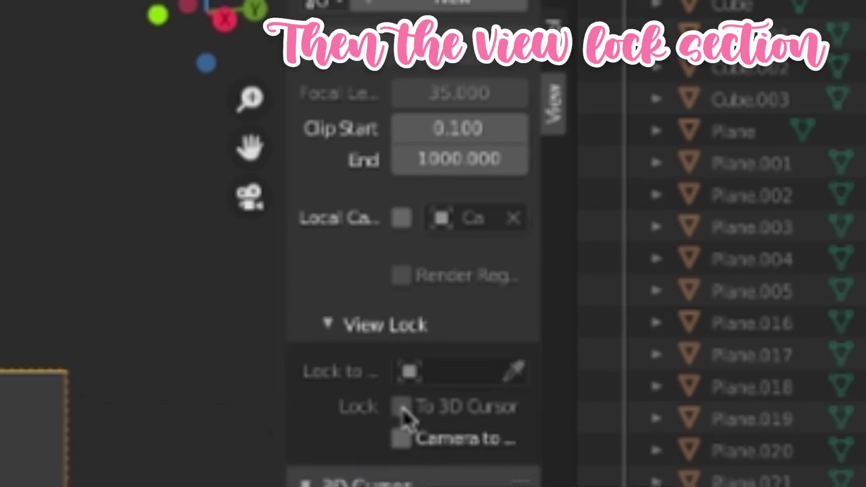
pyautogui.click(402, 439)
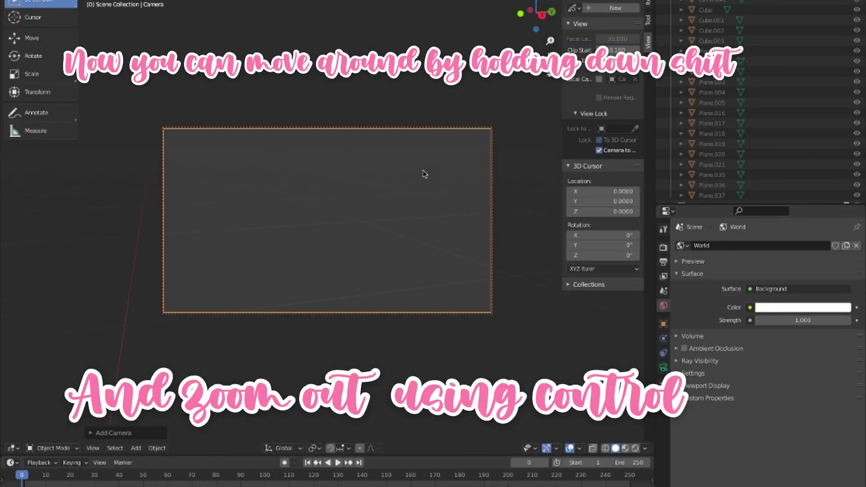
# Step: Zoom the locked camera view in and out to frame the avatar
pyautogui.keyDown('shift'); pyautogui.scroll(-3, 424, 174); pyautogui.keyUp('shift')
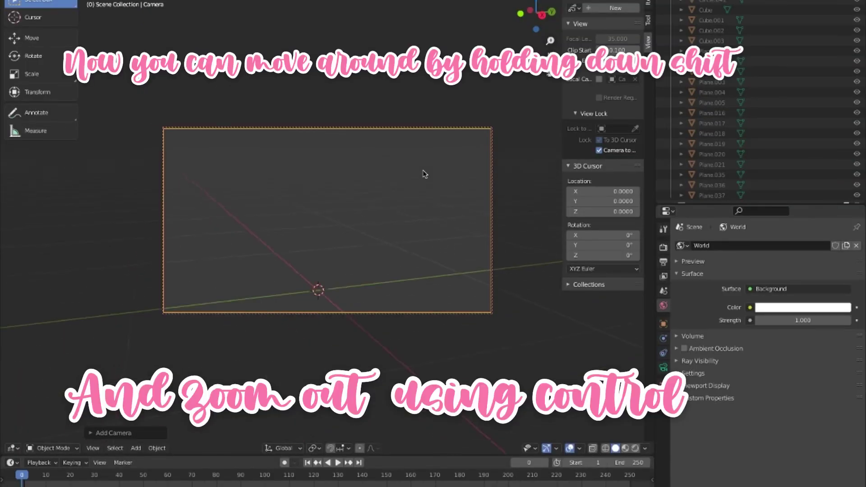
pyautogui.keyDown('shift'); pyautogui.scroll(-3, 424, 174); pyautogui.keyUp('shift')
pyautogui.keyDown('shift'); pyautogui.scroll(1, 424, 174); pyautogui.keyUp('shift')
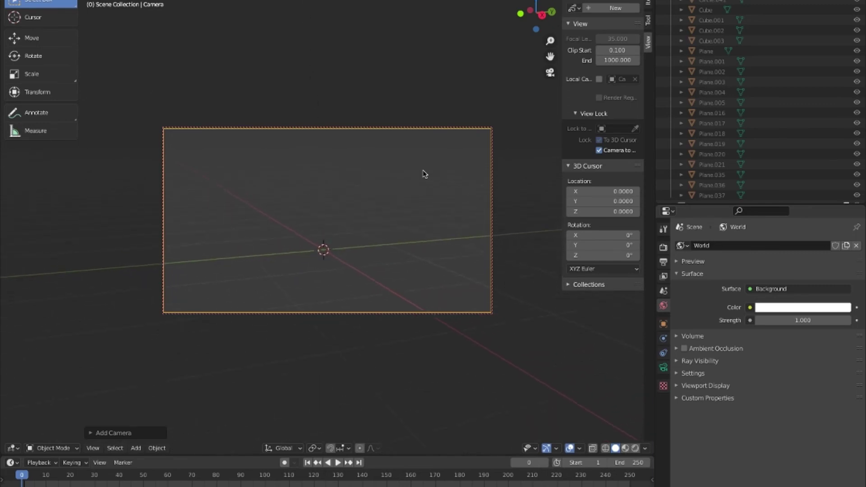
pyautogui.keyDown('ctrl'); pyautogui.keyDown('alt'); pyautogui.scroll(-2, 424, 174); pyautogui.keyUp('alt'); pyautogui.keyUp('ctrl')
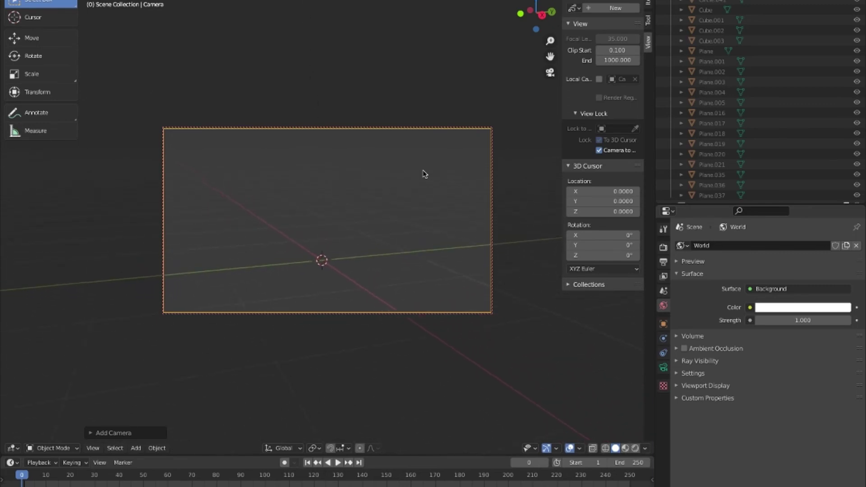
pyautogui.keyDown('ctrl'); pyautogui.keyDown('alt'); pyautogui.scroll(-2, 424, 174); pyautogui.keyUp('alt'); pyautogui.keyUp('ctrl')
pyautogui.keyDown('ctrl'); pyautogui.keyDown('alt'); pyautogui.scroll(-2, 424, 173); pyautogui.keyUp('alt'); pyautogui.keyUp('ctrl')
pyautogui.keyDown('ctrl'); pyautogui.keyDown('alt'); pyautogui.scroll(-2, 424, 174); pyautogui.keyUp('alt'); pyautogui.keyUp('ctrl')
pyautogui.keyDown('ctrl'); pyautogui.keyDown('alt'); pyautogui.scroll(-3, 424, 174); pyautogui.keyUp('alt'); pyautogui.keyUp('ctrl')
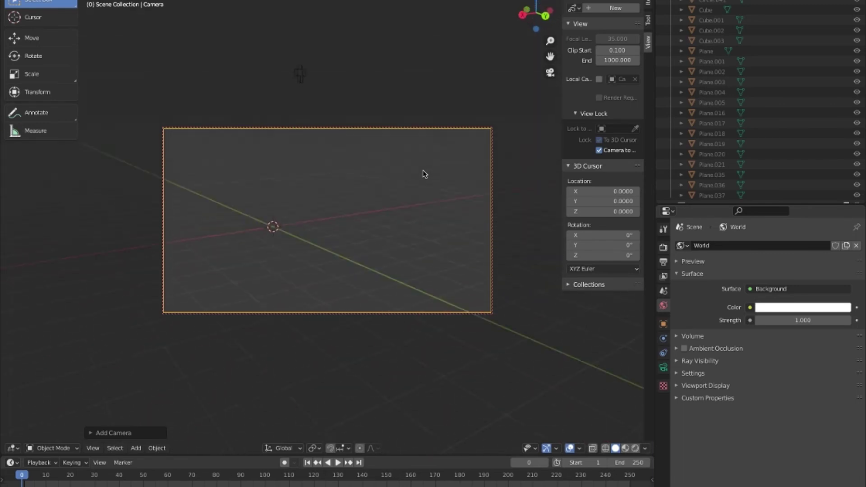
pyautogui.keyDown('ctrl'); pyautogui.keyDown('alt'); pyautogui.scroll(3, 424, 174); pyautogui.keyUp('alt'); pyautogui.keyUp('ctrl')
pyautogui.keyDown('alt'); pyautogui.keyDown('shift'); pyautogui.scroll(-2, 424, 174); pyautogui.keyUp('shift'); pyautogui.keyUp('alt')
pyautogui.keyDown('ctrl'); pyautogui.keyDown('alt'); pyautogui.scroll(-2, 424, 174); pyautogui.keyUp('alt'); pyautogui.keyUp('ctrl')
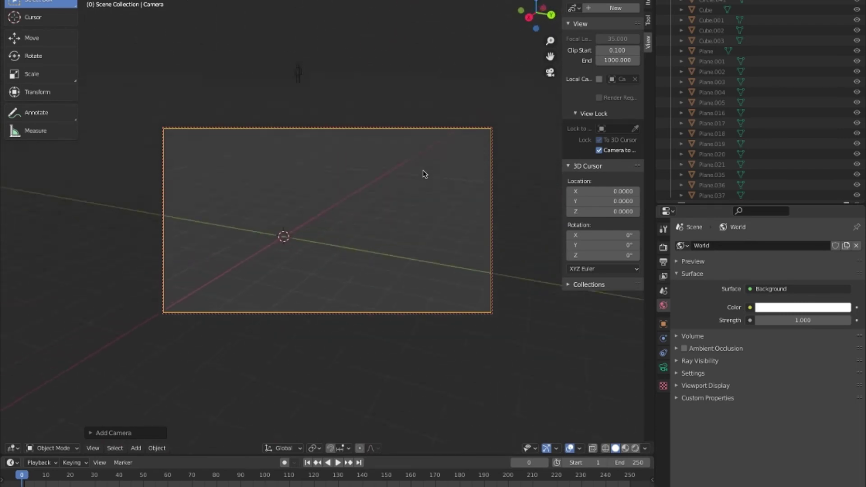
pyautogui.keyDown('ctrl'); pyautogui.keyDown('alt'); pyautogui.scroll(-2, 424, 174); pyautogui.keyUp('alt'); pyautogui.keyUp('ctrl')
pyautogui.keyDown('alt'); pyautogui.keyDown('shift'); pyautogui.scroll(2, 424, 174); pyautogui.keyUp('shift'); pyautogui.keyUp('alt')
pyautogui.keyDown('alt'); pyautogui.keyDown('shift'); pyautogui.scroll(2, 424, 174); pyautogui.keyUp('shift'); pyautogui.keyUp('alt')
pyautogui.keyDown('alt'); pyautogui.keyDown('shift'); pyautogui.scroll(1, 424, 173); pyautogui.keyUp('shift'); pyautogui.keyUp('alt')
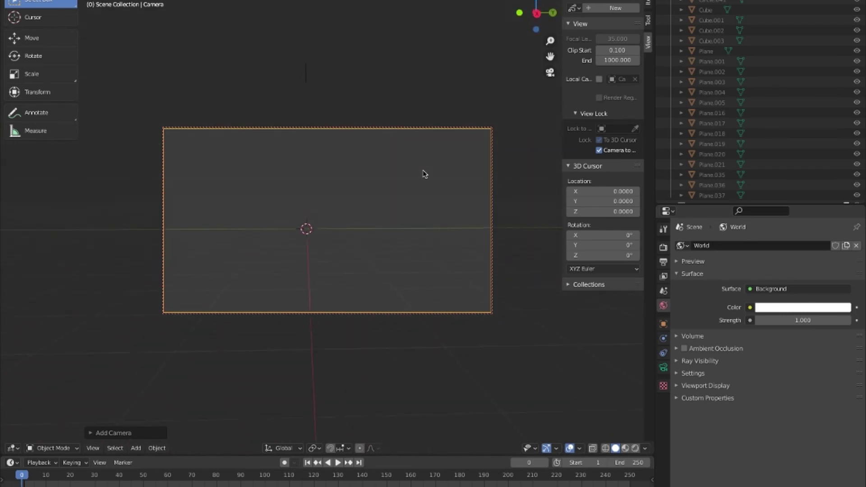
pyautogui.keyDown('ctrl'); pyautogui.keyDown('alt'); pyautogui.scroll(-1, 424, 174); pyautogui.keyUp('alt'); pyautogui.keyUp('ctrl')
pyautogui.keyDown('ctrl'); pyautogui.keyDown('alt'); pyautogui.scroll(-1, 424, 174); pyautogui.keyUp('alt'); pyautogui.keyUp('ctrl')
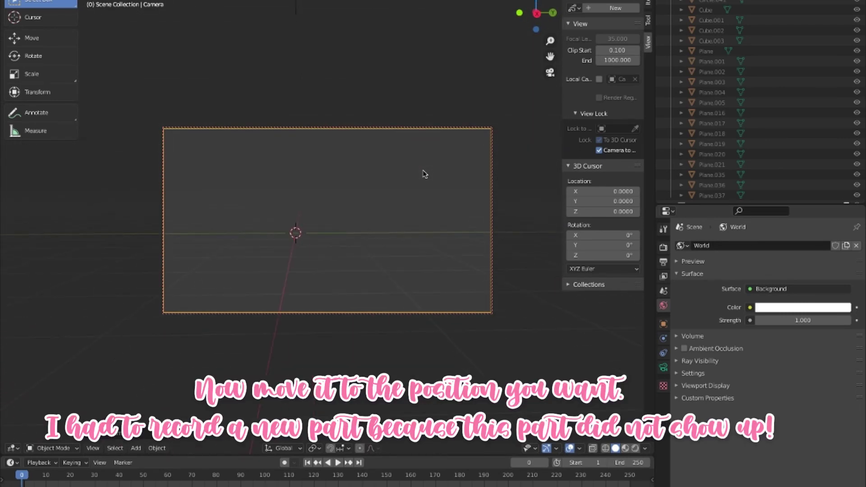
pyautogui.keyDown('ctrl'); pyautogui.keyDown('alt'); pyautogui.scroll(-1, 425, 173); pyautogui.keyUp('alt'); pyautogui.keyUp('ctrl')
pyautogui.keyDown('alt'); pyautogui.keyDown('shift'); pyautogui.scroll(-2, 424, 174); pyautogui.keyUp('shift'); pyautogui.keyUp('alt')
pyautogui.keyDown('alt'); pyautogui.keyDown('shift'); pyautogui.scroll(1, 425, 174); pyautogui.keyUp('shift'); pyautogui.keyUp('alt')
pyautogui.keyDown('ctrl'); pyautogui.keyDown('alt'); pyautogui.scroll(-1, 424, 174); pyautogui.keyUp('alt'); pyautogui.keyUp('ctrl')
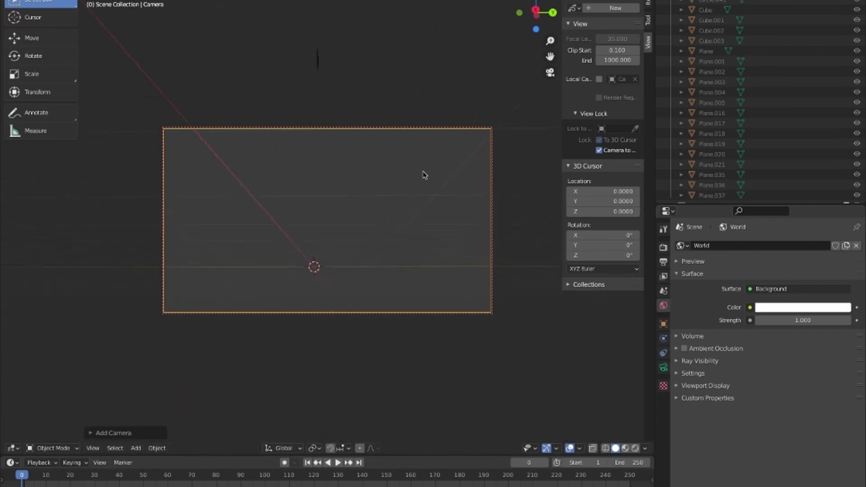
pyautogui.keyDown('alt'); pyautogui.keyDown('shift'); pyautogui.scroll(-1, 424, 175); pyautogui.keyUp('shift'); pyautogui.keyUp('alt')
pyautogui.keyDown('alt'); pyautogui.keyDown('shift'); pyautogui.scroll(1, 424, 175); pyautogui.keyUp('shift'); pyautogui.keyUp('alt')
pyautogui.keyDown('ctrl'); pyautogui.keyDown('alt'); pyautogui.scroll(-1, 424, 175); pyautogui.keyUp('alt'); pyautogui.keyUp('ctrl')
pyautogui.keyDown('alt'); pyautogui.keyDown('shift'); pyautogui.scroll(-1, 424, 174); pyautogui.keyUp('shift'); pyautogui.keyUp('alt')
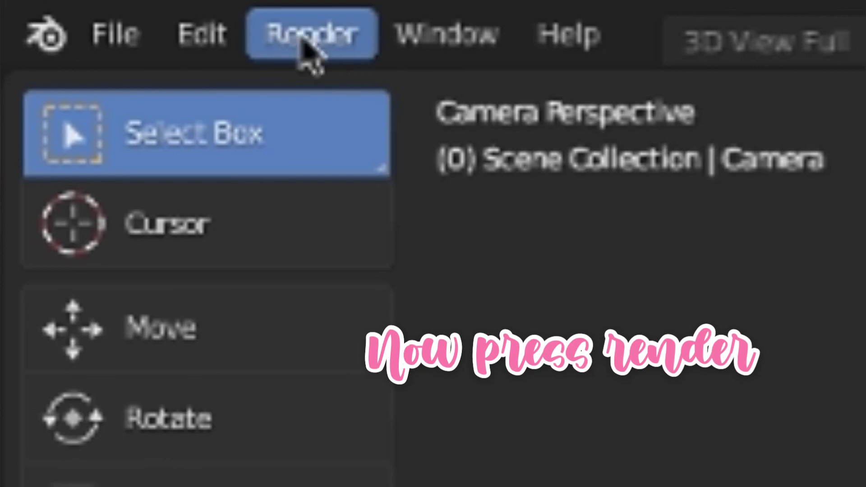
# Step: Render the camera view into the separate Blender Render window
pyautogui.click(304, 52)
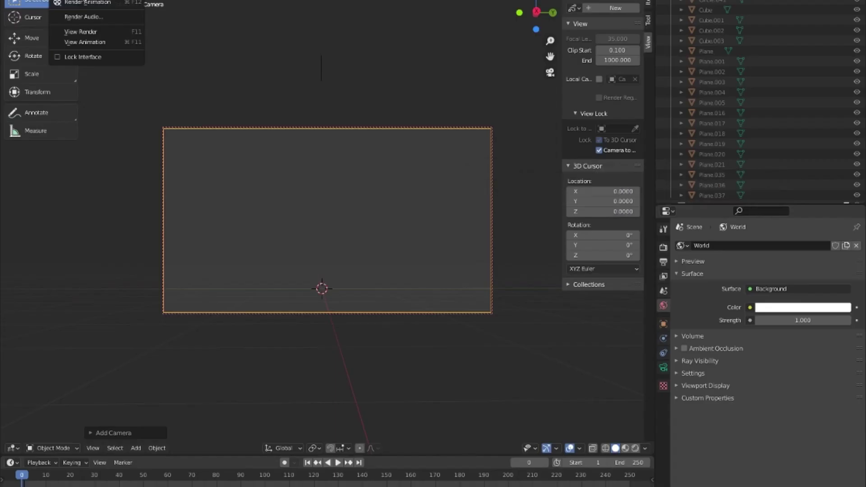
pyautogui.click(86, 1)
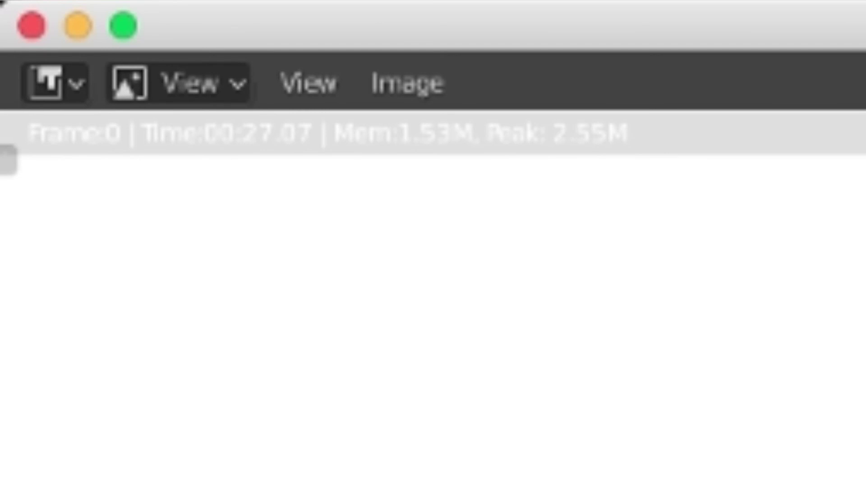
pyautogui.click(411, 88)
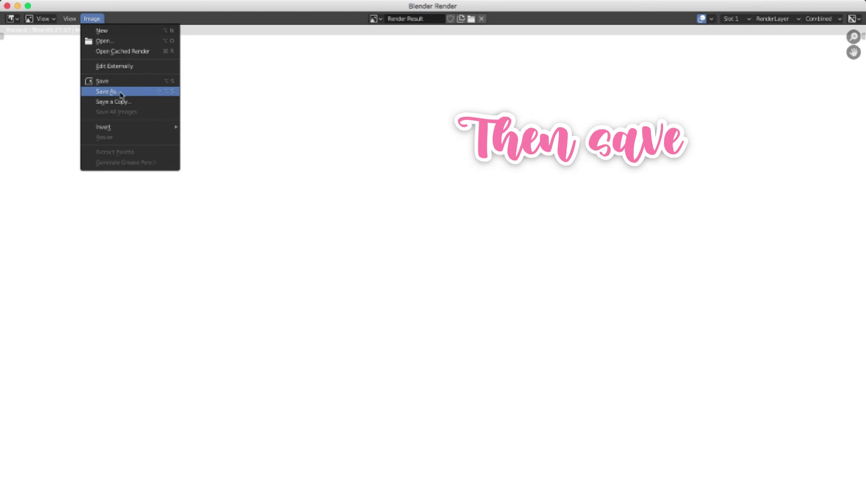
# Step: Start saving the Render Result as a PNG image with Image > Save As
pyautogui.click(121, 94)
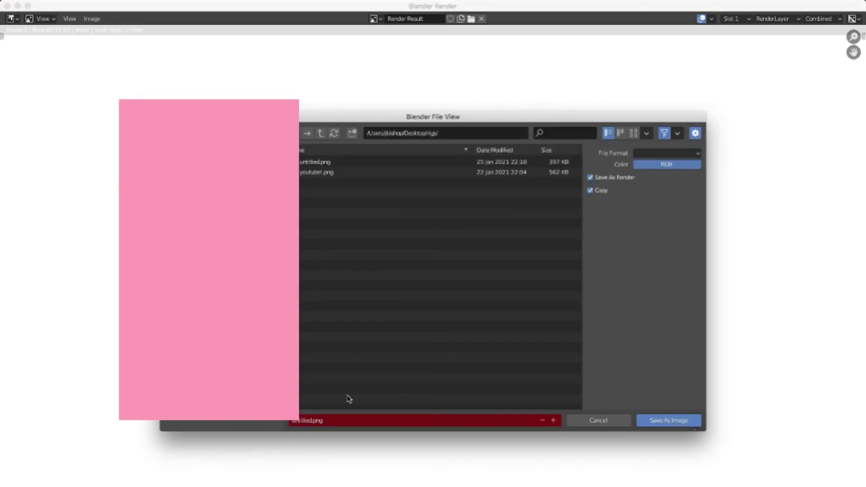